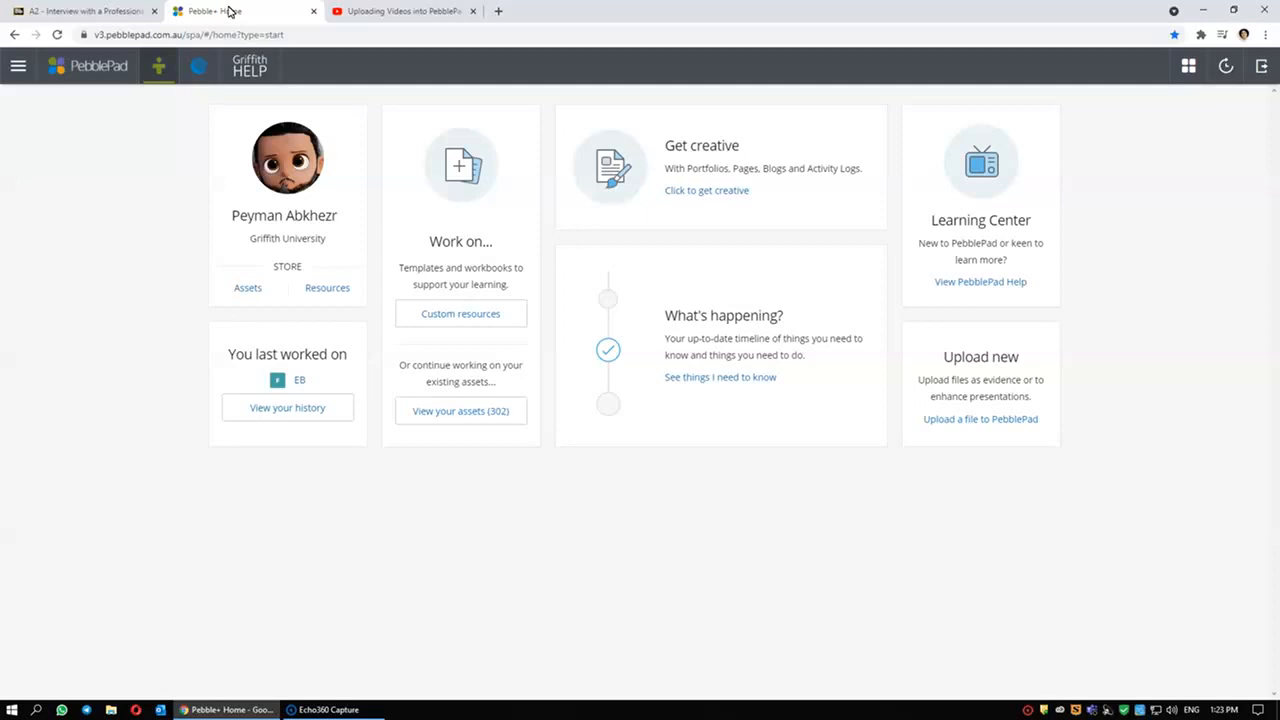
Create a new page from the creative options and add a video block below its banner
{"action": "left_click", "coordinate": [707, 190]}
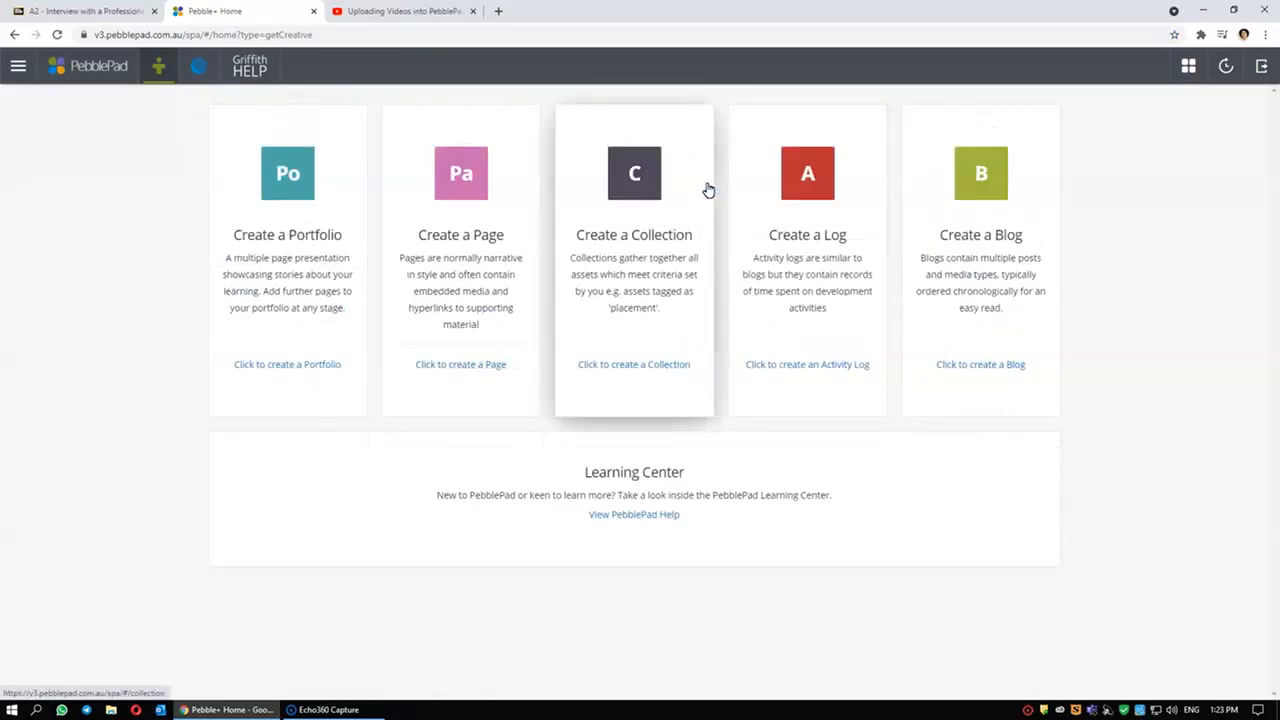
{"action": "left_click", "coordinate": [441, 295]}
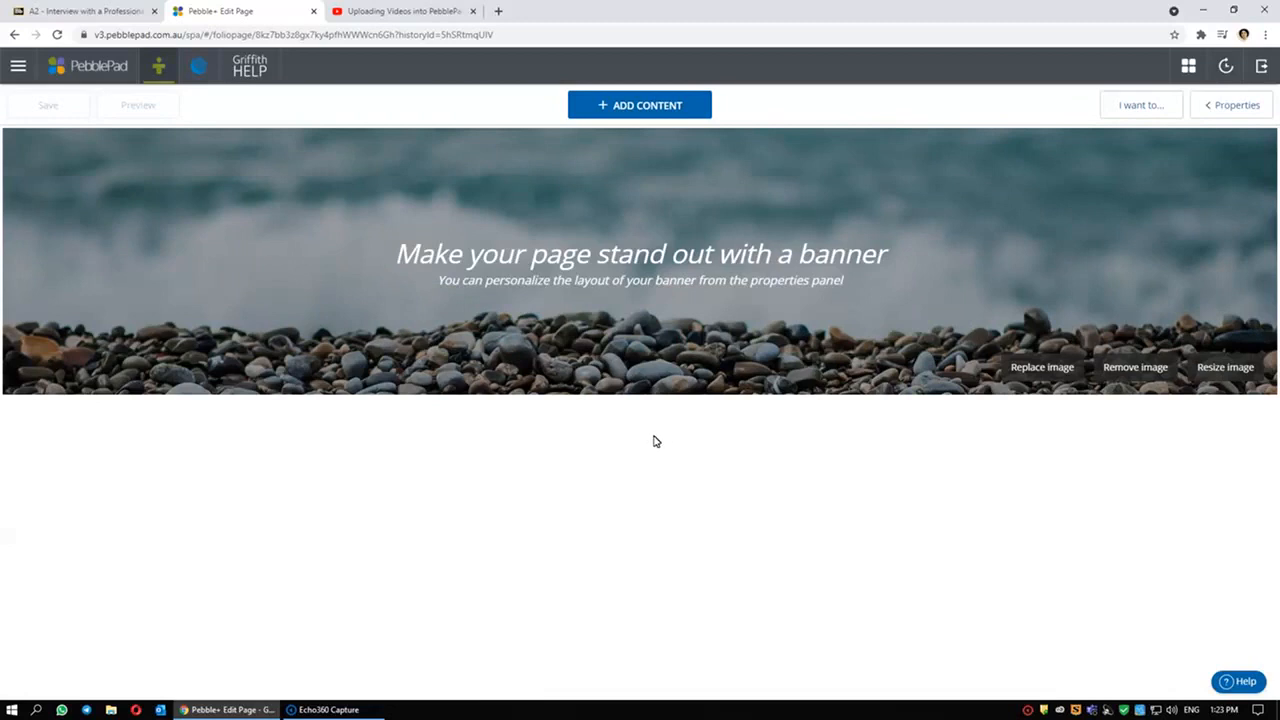
{"action": "left_click", "coordinate": [633, 107]}
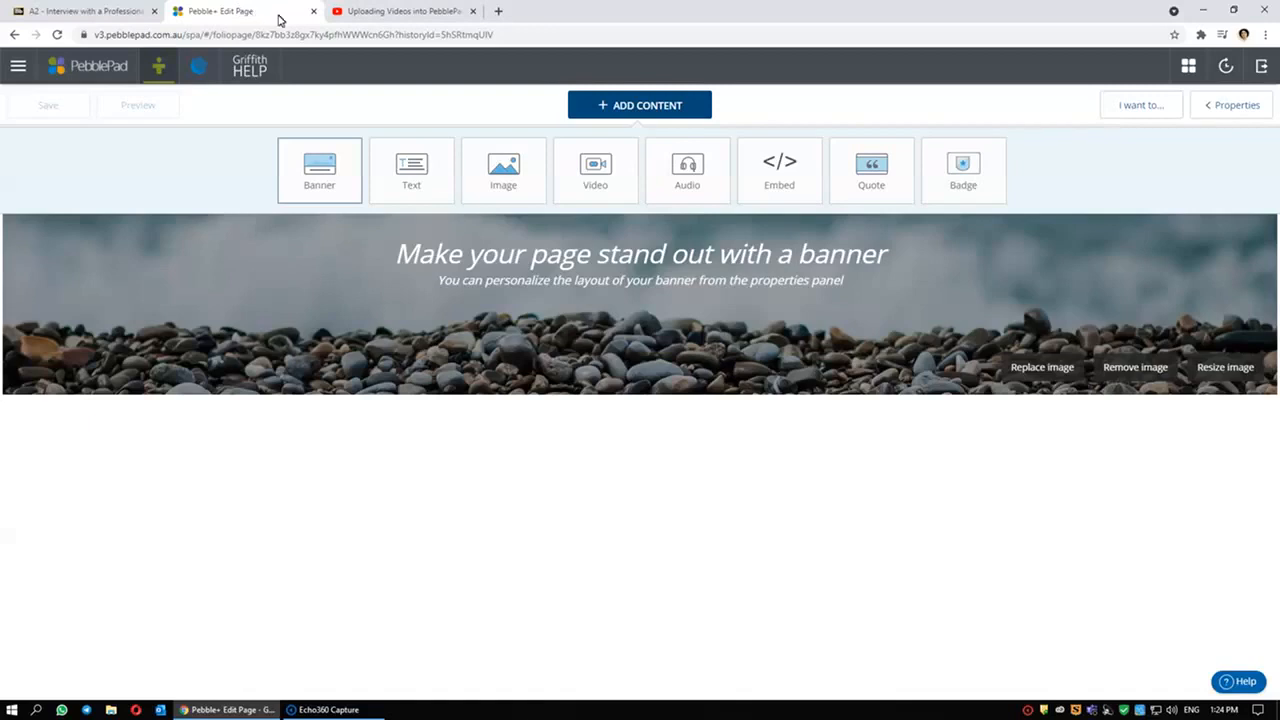
{"action": "left_click", "coordinate": [592, 160]}
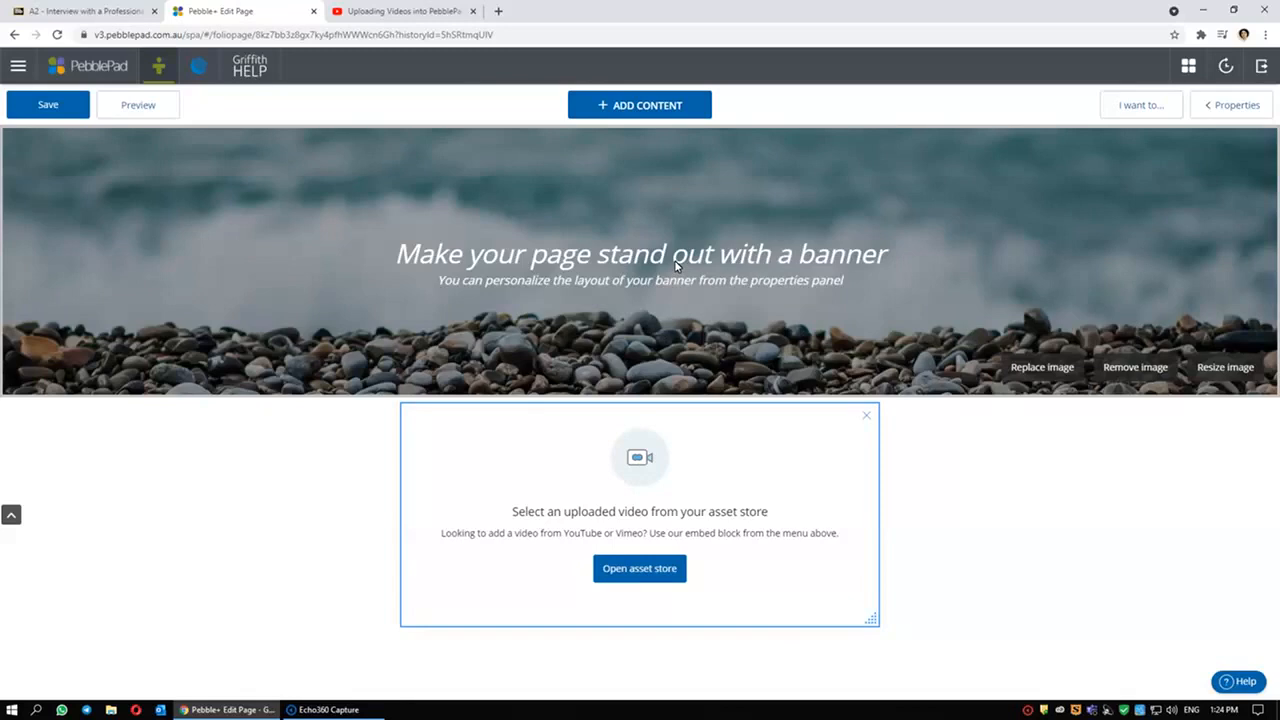
From the asset store, choose Video.mp4 on the Desktop as the file to upload for the video block
{"action": "left_click", "coordinate": [648, 572]}
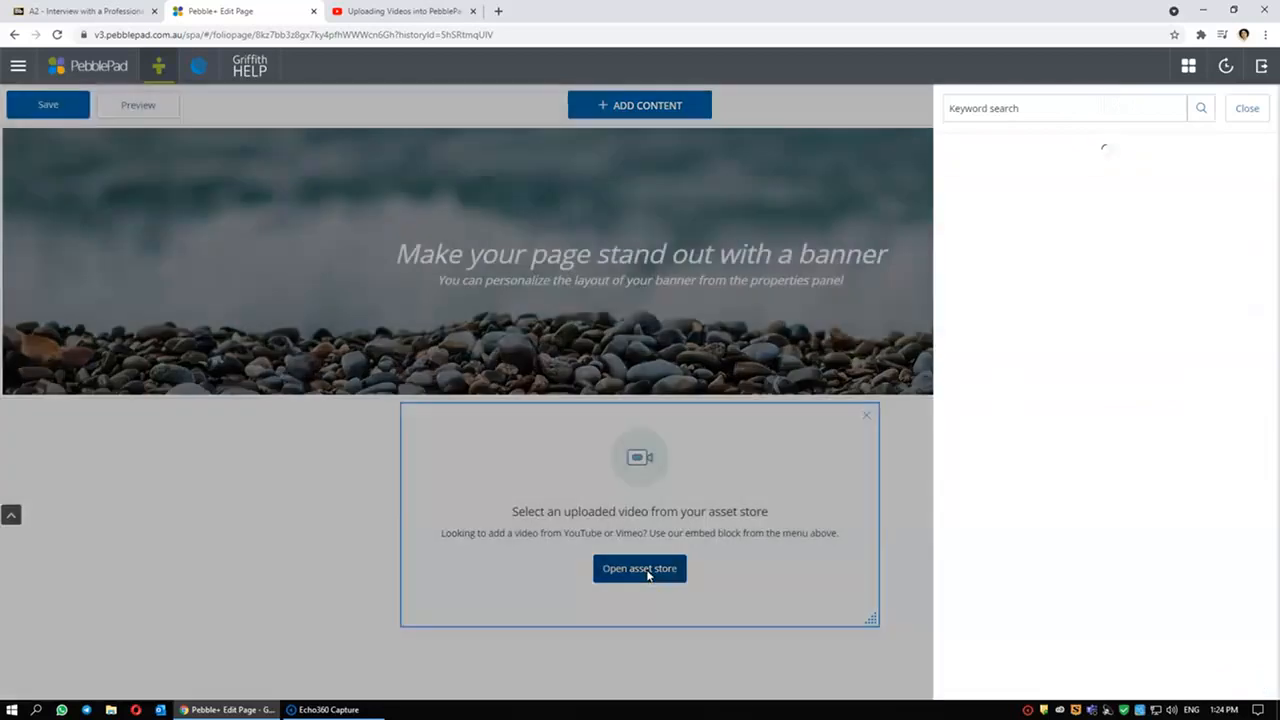
{"action": "left_click", "coordinate": [1031, 190]}
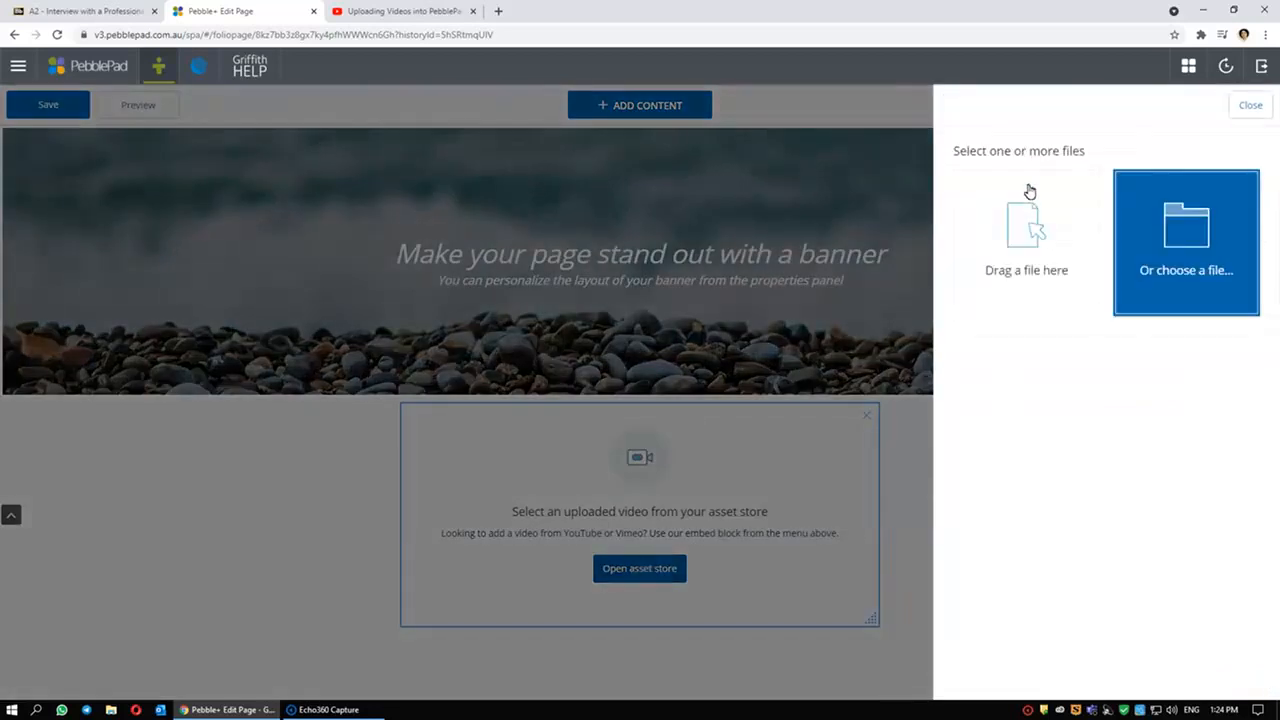
{"action": "left_click", "coordinate": [1174, 246]}
{"action": "scroll", "coordinate": [512, 250], "scroll_direction": "down", "scroll_amount": 2}
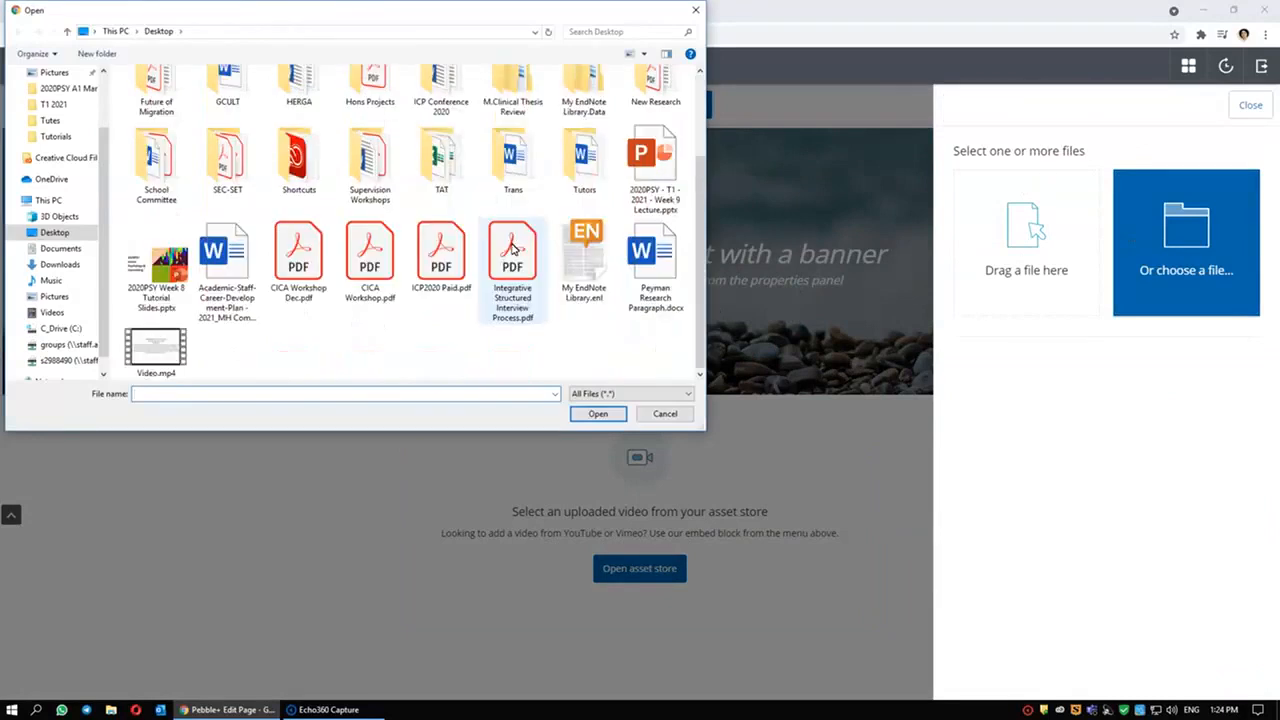
{"action": "double_click", "coordinate": [158, 350]}
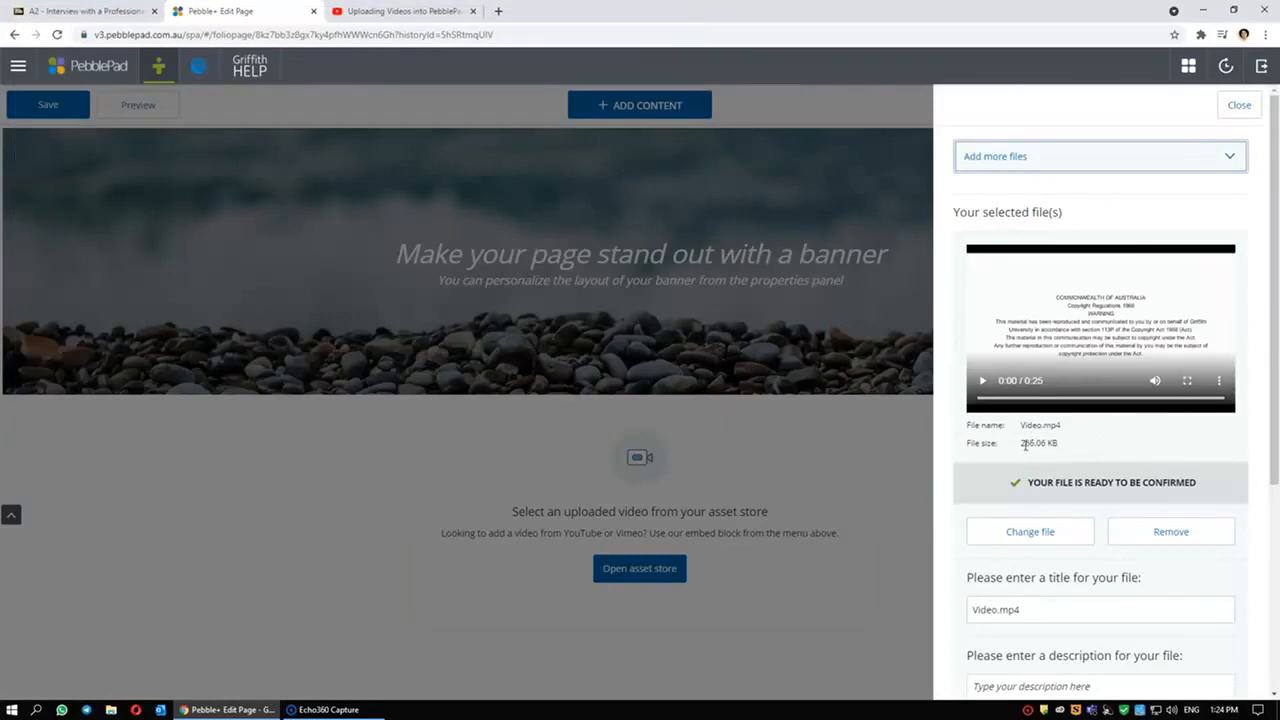
Review the selected video's size, title and upload terms, and confirm the upload into the page
{"action": "left_click_drag", "start_coordinate": [1022, 443], "coordinate": [1054, 444]}
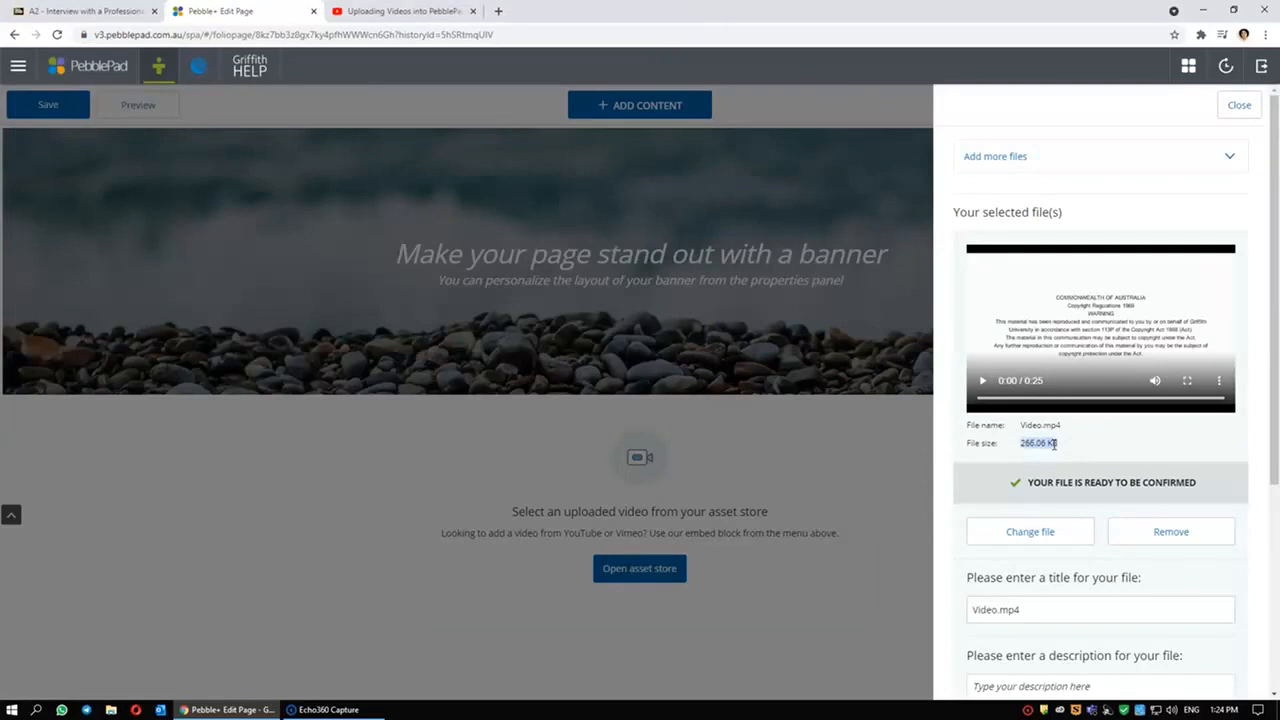
{"action": "left_click", "coordinate": [1060, 448]}
{"action": "scroll", "coordinate": [1060, 482], "scroll_direction": "down", "scroll_amount": 3}
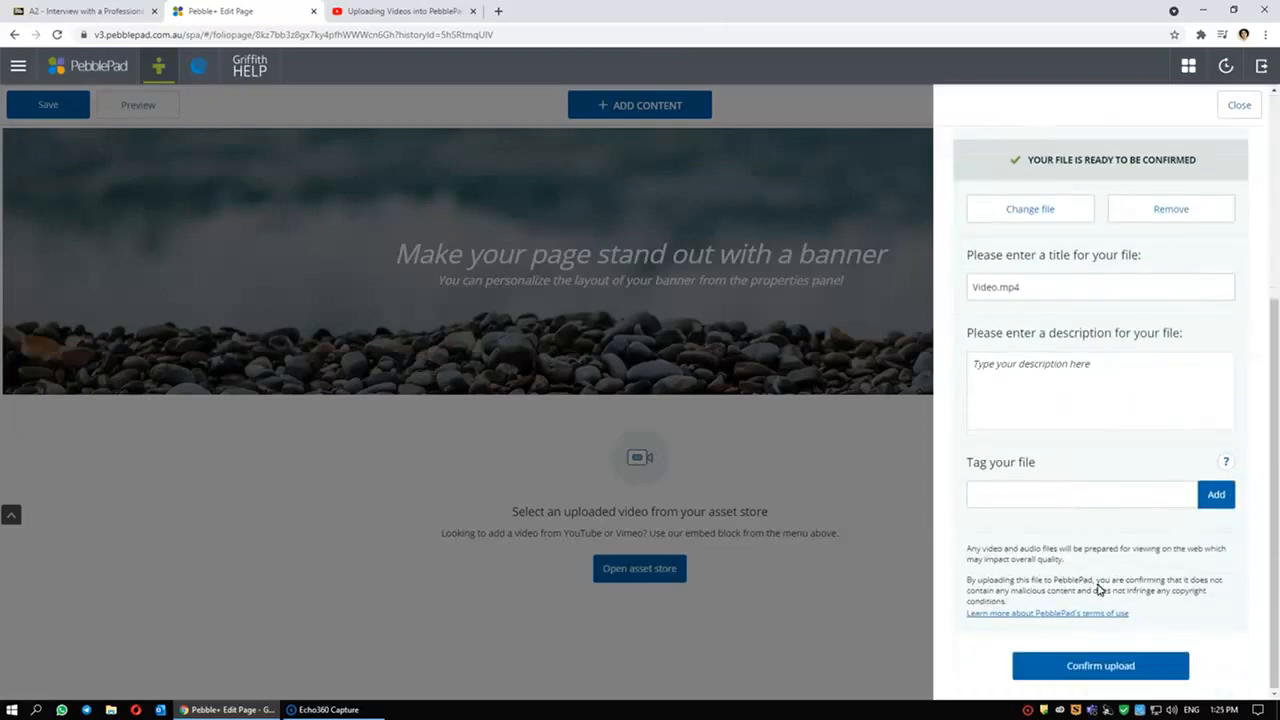
{"action": "scroll", "coordinate": [1096, 437], "scroll_direction": "up", "scroll_amount": 2}
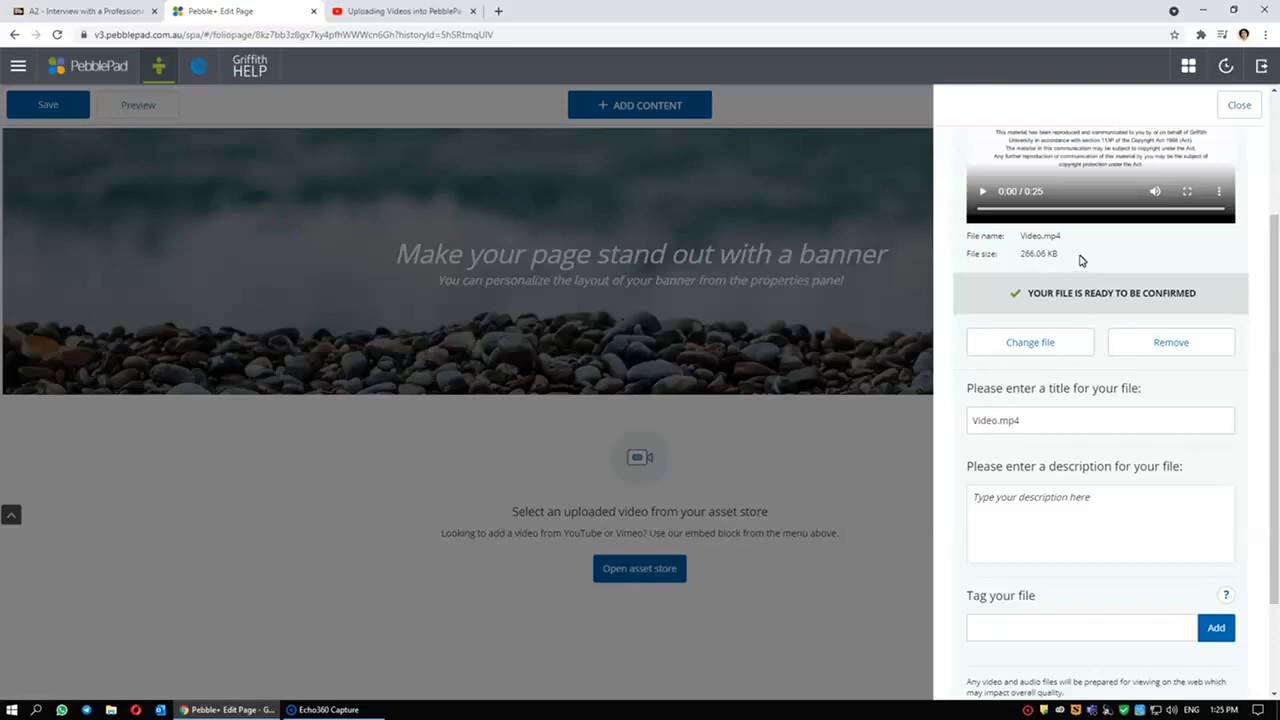
{"action": "scroll", "coordinate": [1077, 265], "scroll_direction": "up", "scroll_amount": 2}
{"action": "scroll", "coordinate": [1100, 290], "scroll_direction": "down", "scroll_amount": 3}
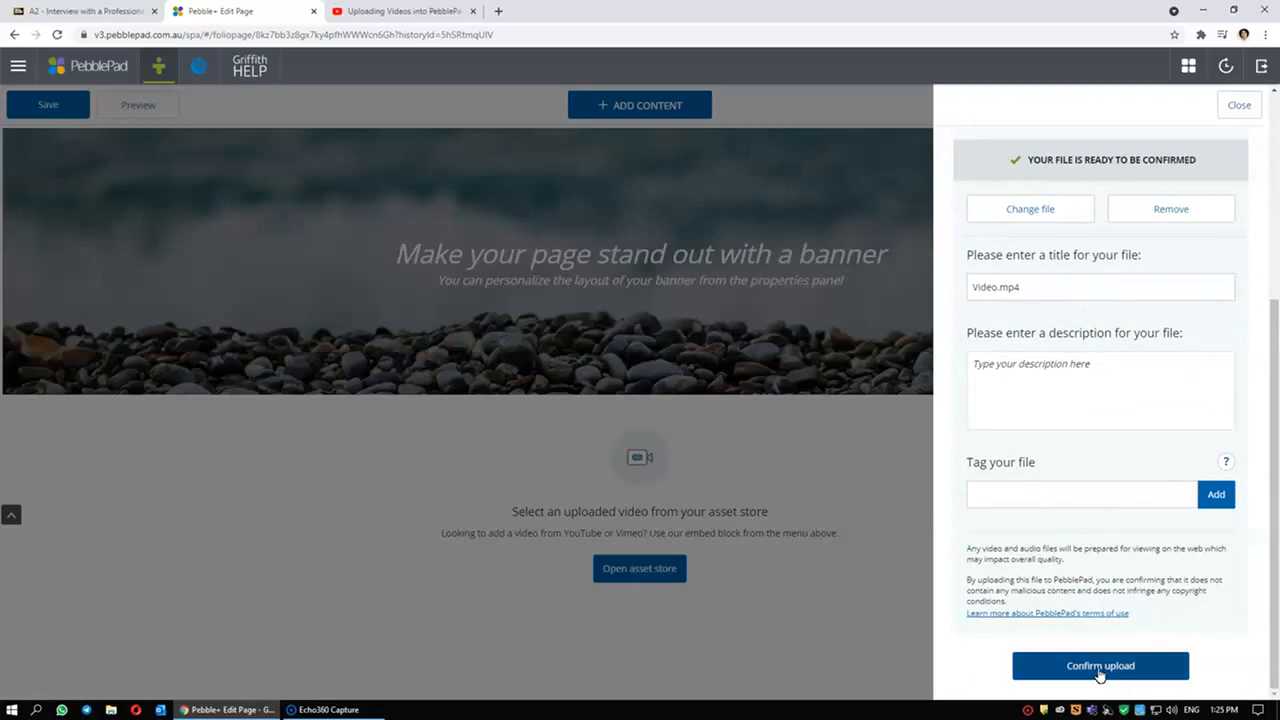
{"action": "left_click", "coordinate": [1097, 668]}
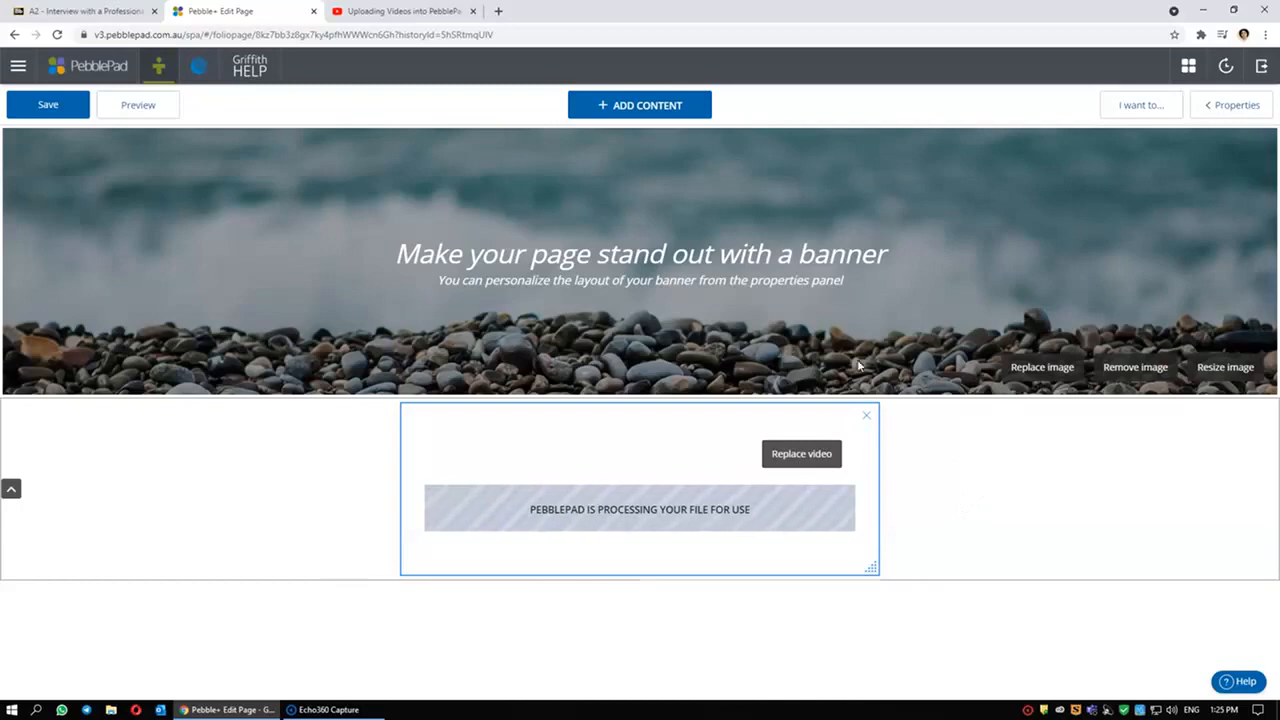
{"action": "scroll", "coordinate": [948, 443], "scroll_direction": "down", "scroll_amount": 1}
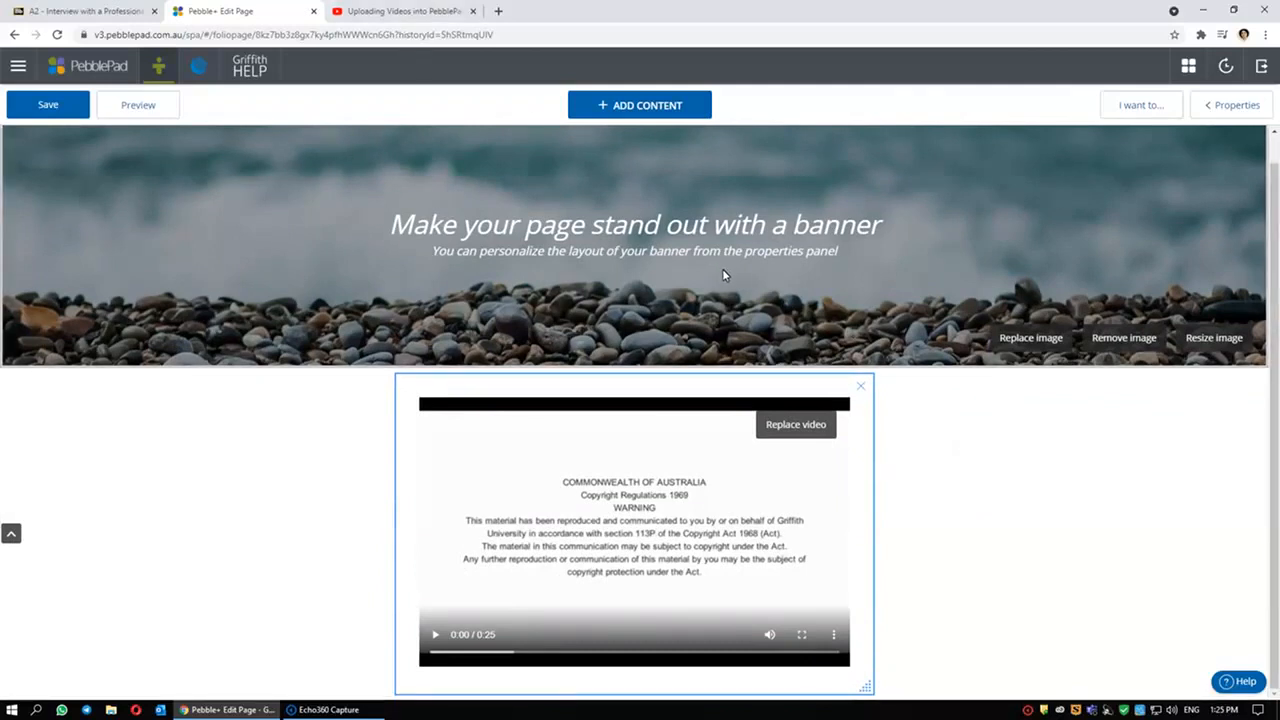
Switch to YouTube and copy the share link of the video "Uploading Videos into PebblePad and Submitting A2"
{"action": "left_click", "coordinate": [414, 12]}
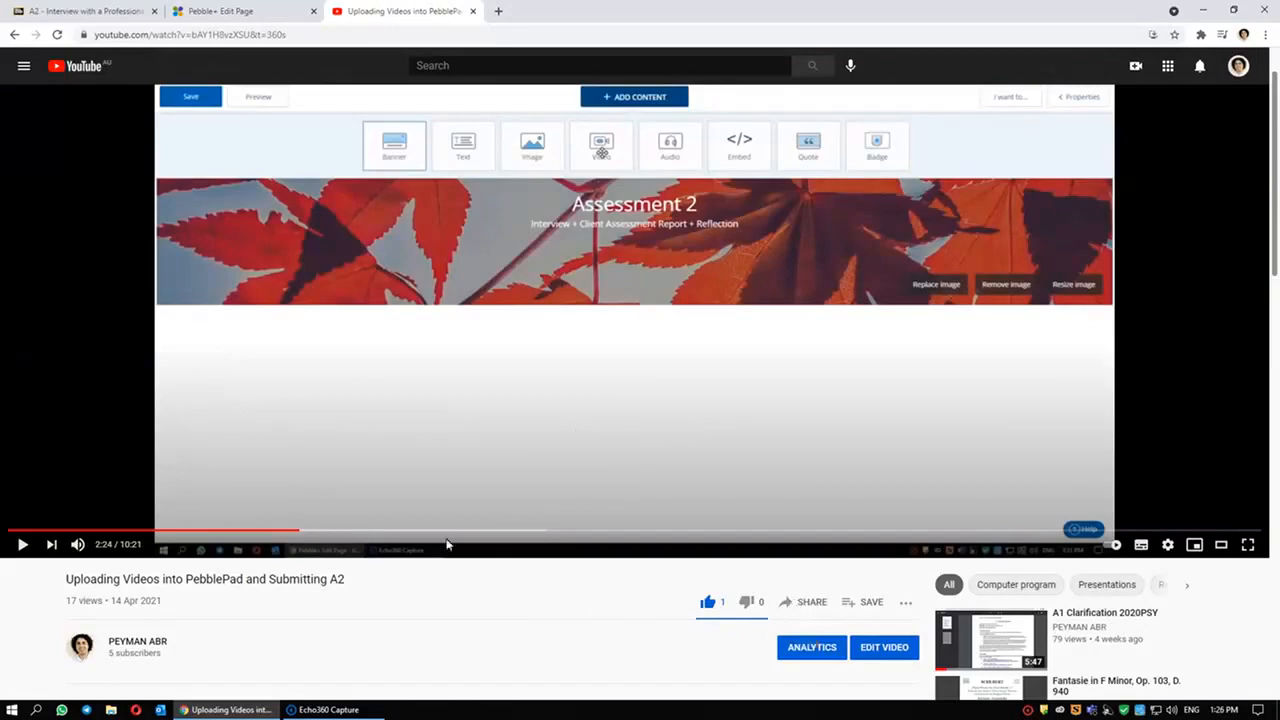
{"action": "left_click", "coordinate": [228, 9]}
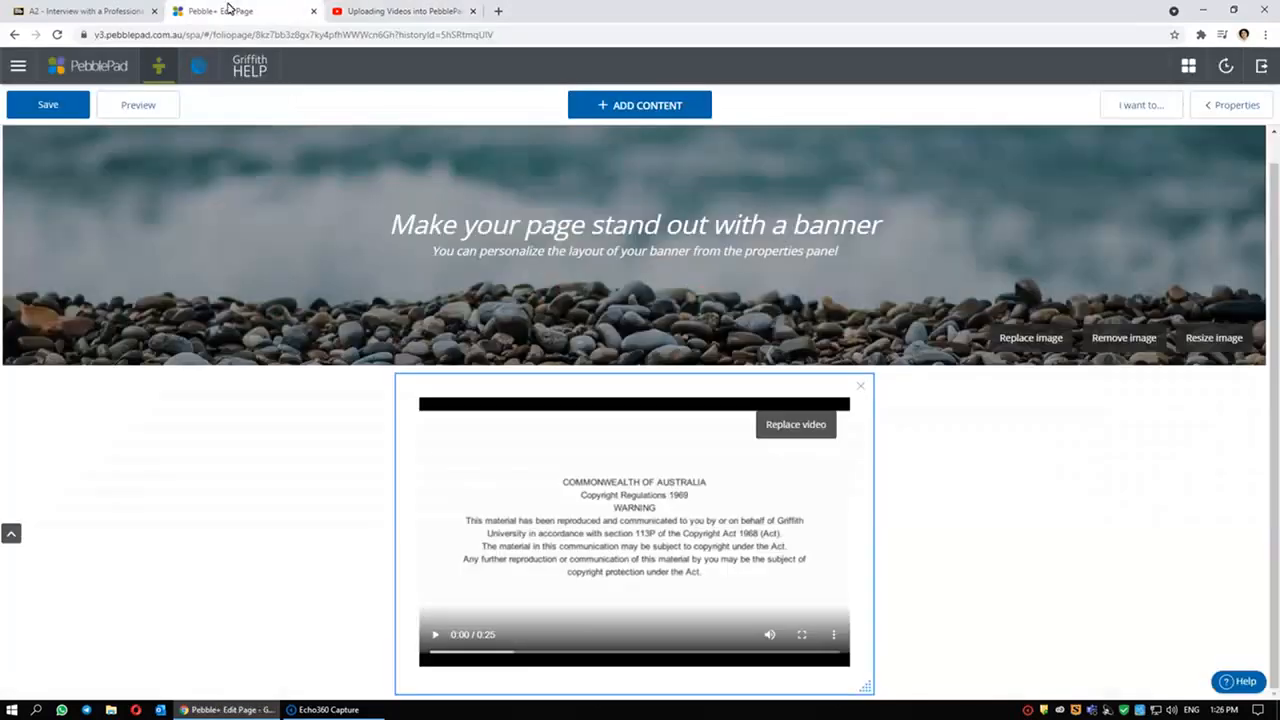
{"action": "left_click", "coordinate": [385, 12]}
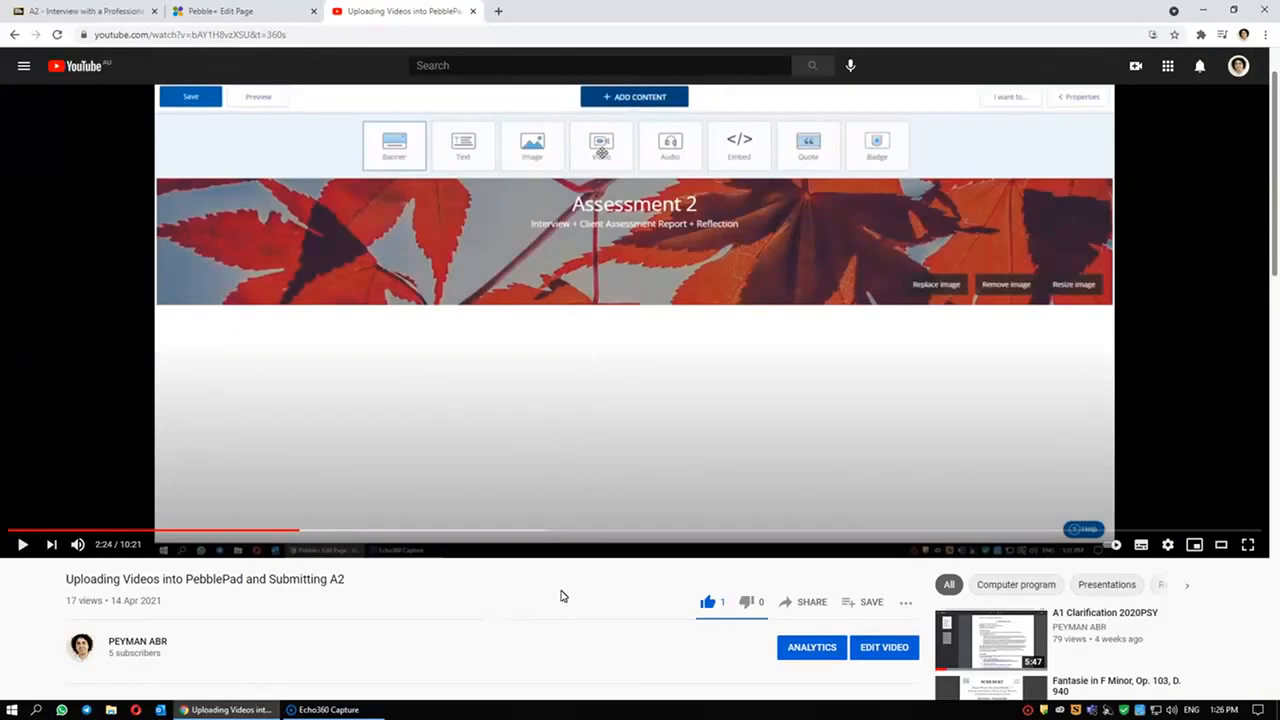
{"action": "scroll", "coordinate": [612, 600], "scroll_direction": "down", "scroll_amount": 1}
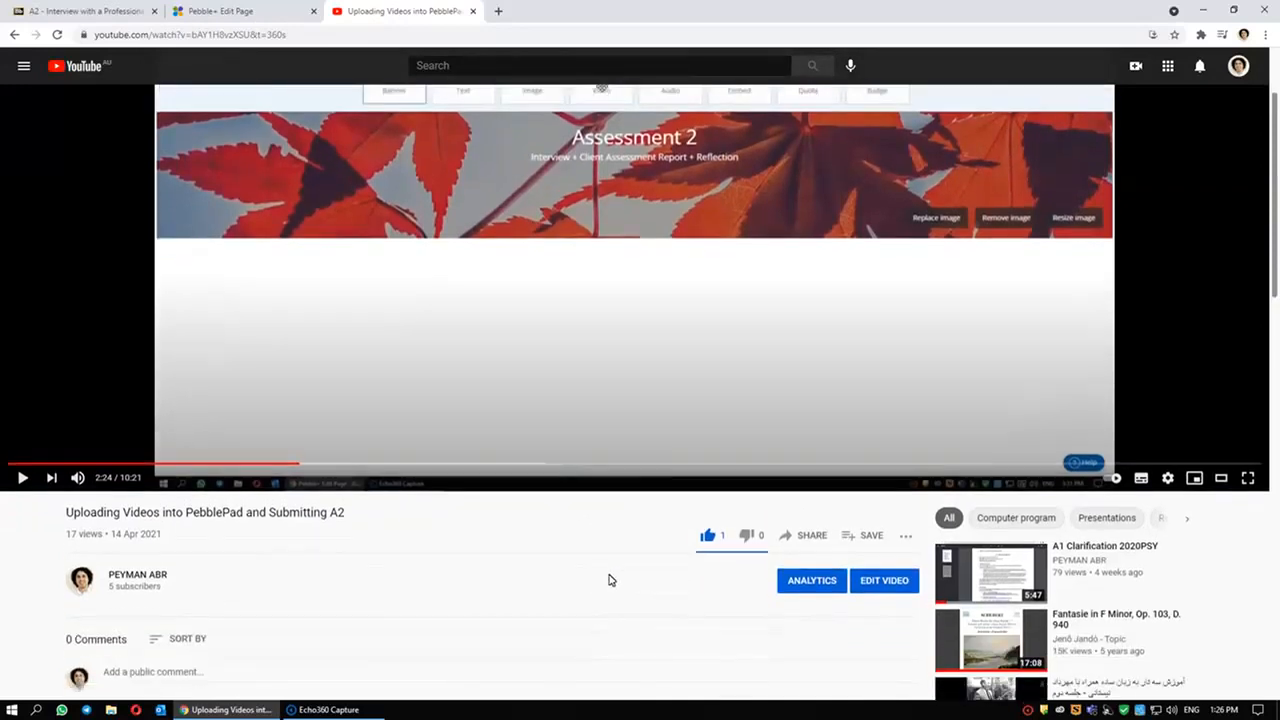
{"action": "scroll", "coordinate": [634, 551], "scroll_direction": "up", "scroll_amount": 3}
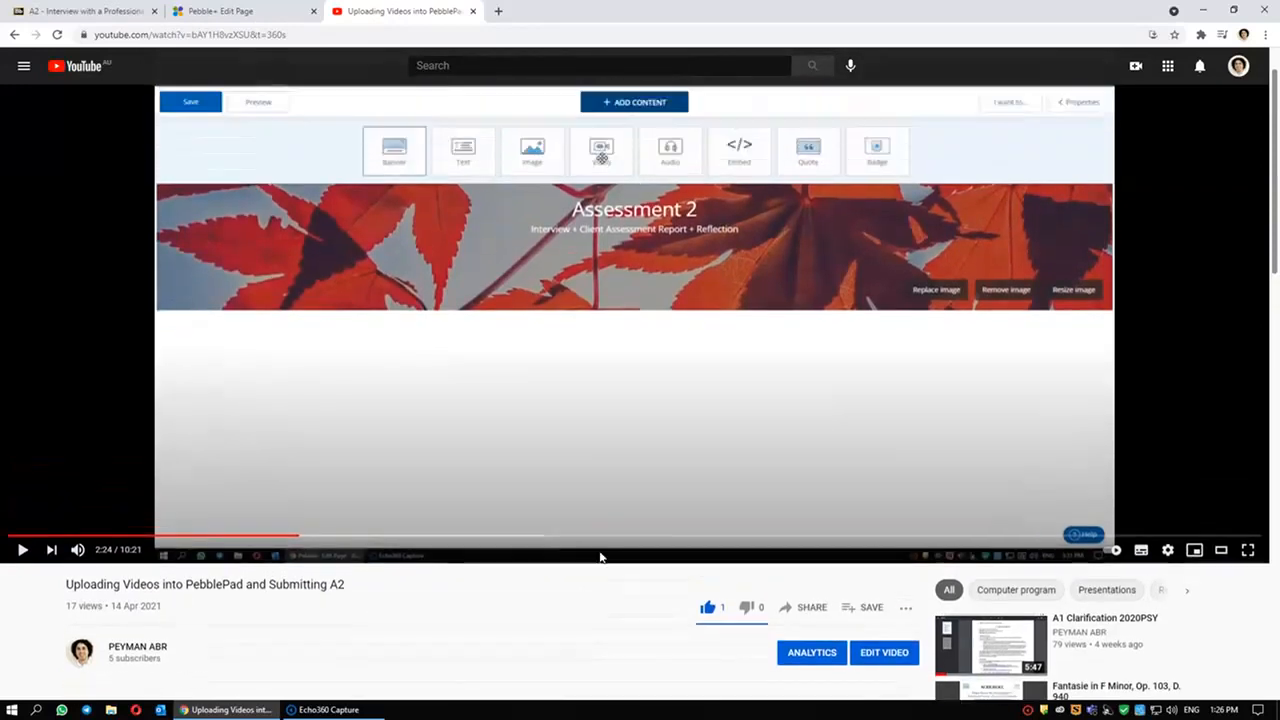
{"action": "left_click", "coordinate": [790, 668]}
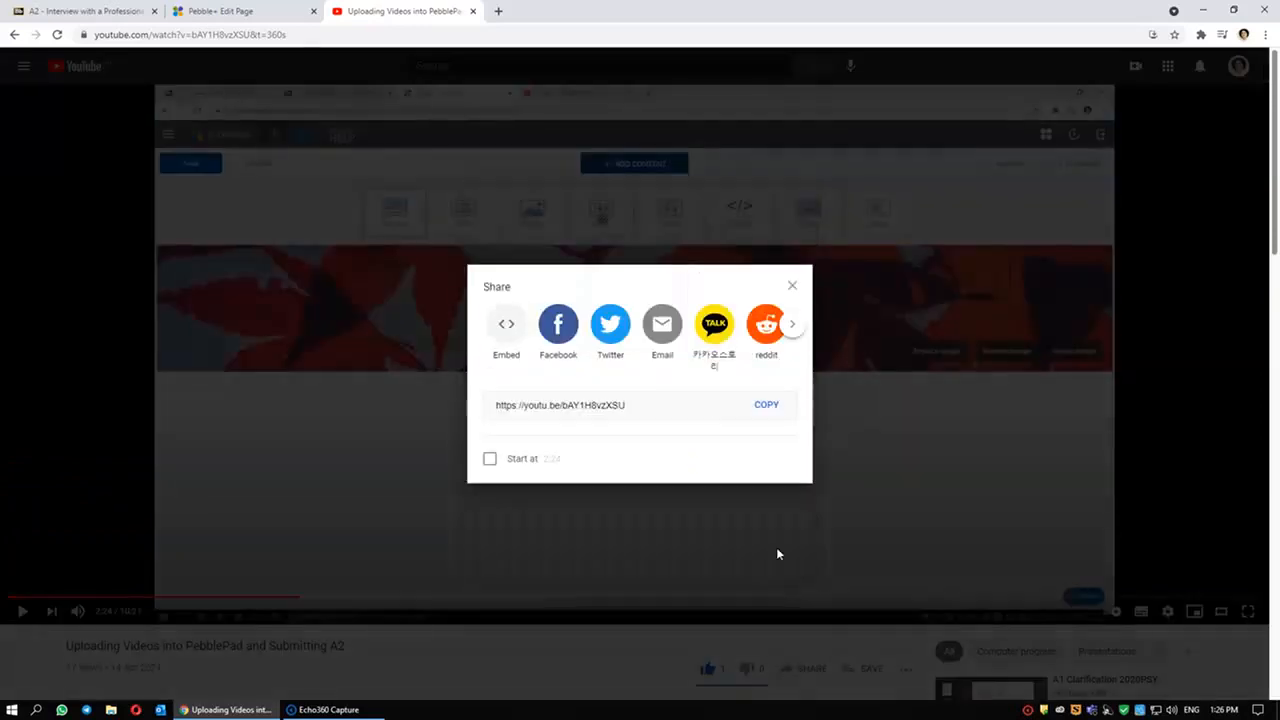
{"action": "left_click", "coordinate": [766, 404]}
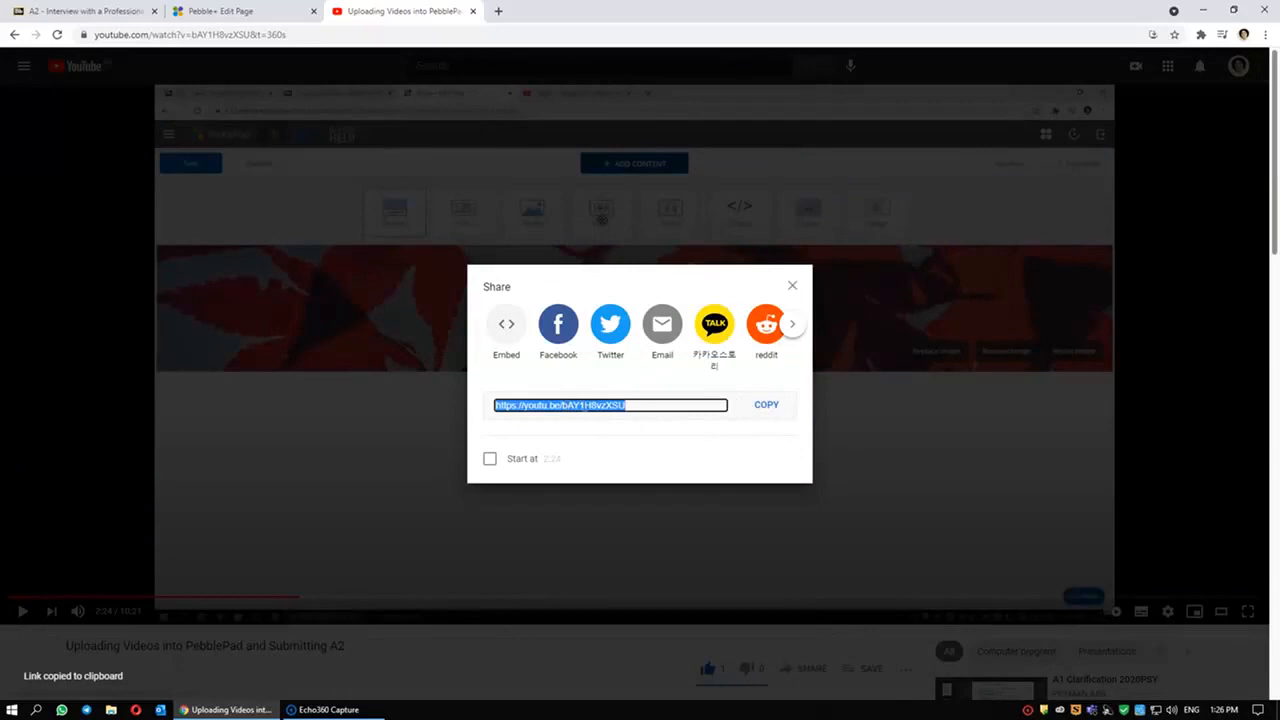
{"action": "left_click", "coordinate": [762, 406]}
Back in PebblePad, add an embed block below the uploaded video and insert the copied YouTube link into it
{"action": "left_click", "coordinate": [262, 10]}
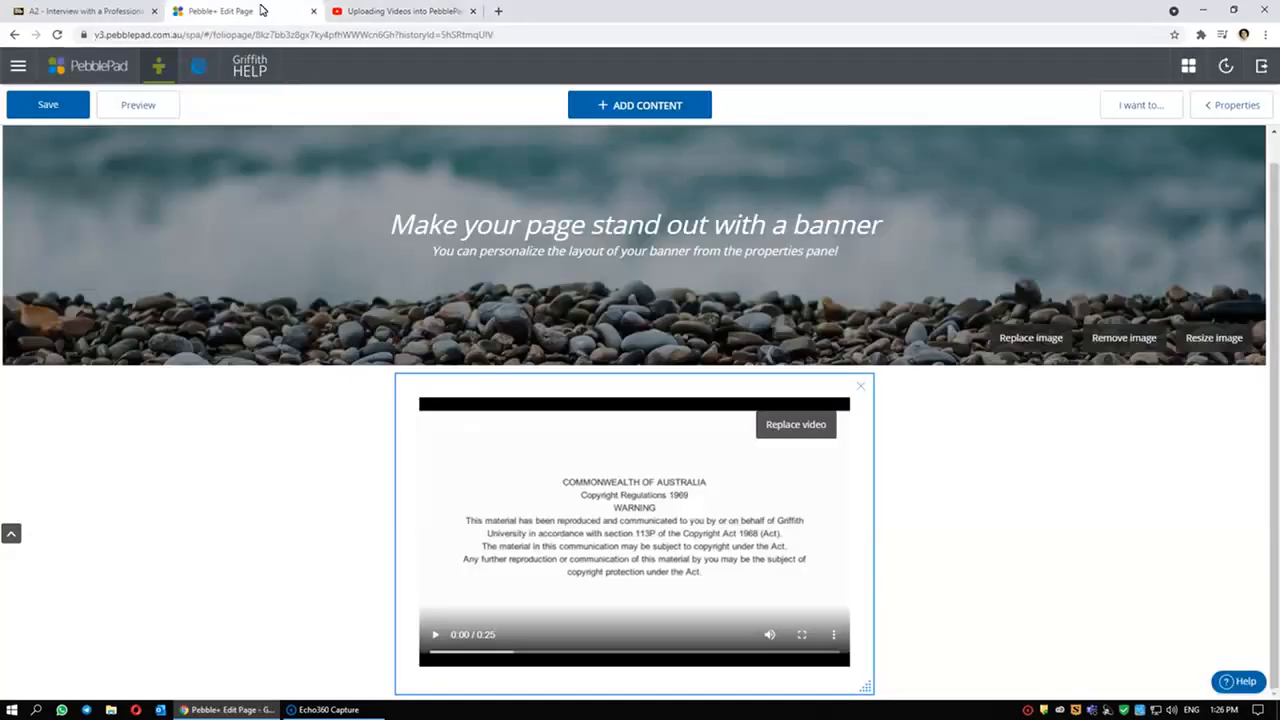
{"action": "left_click", "coordinate": [648, 108]}
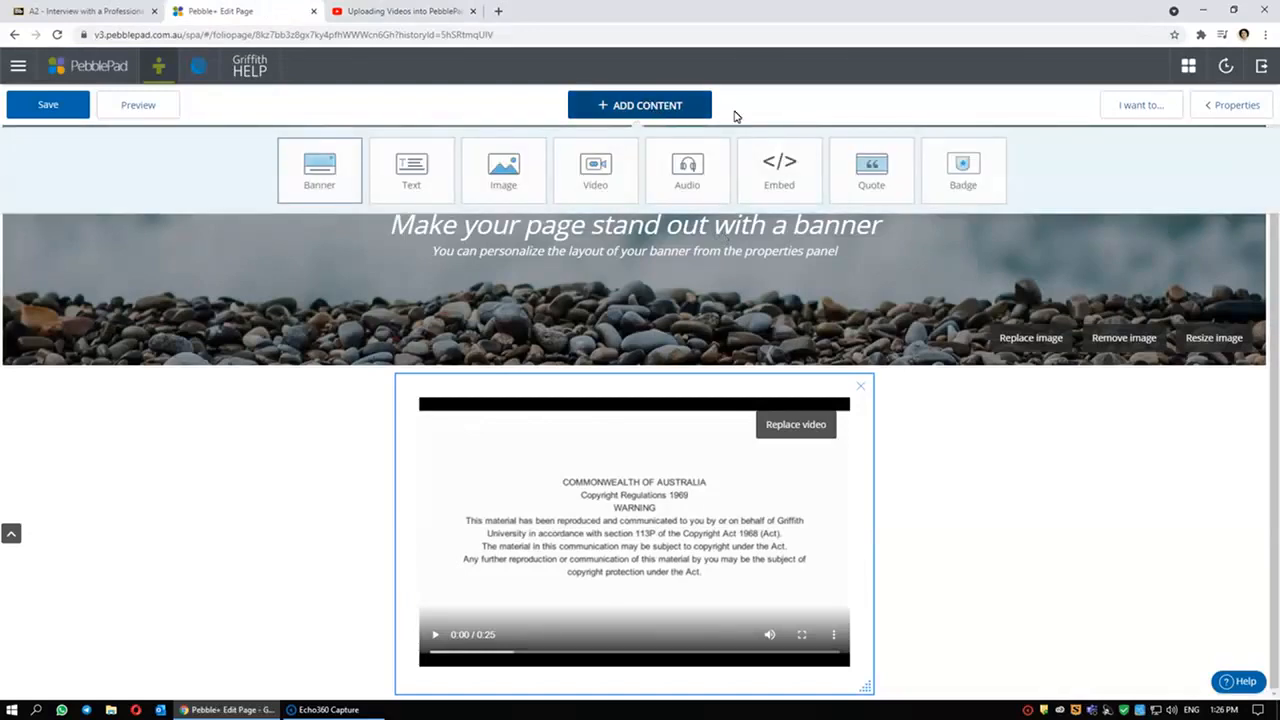
{"action": "left_click", "coordinate": [790, 173]}
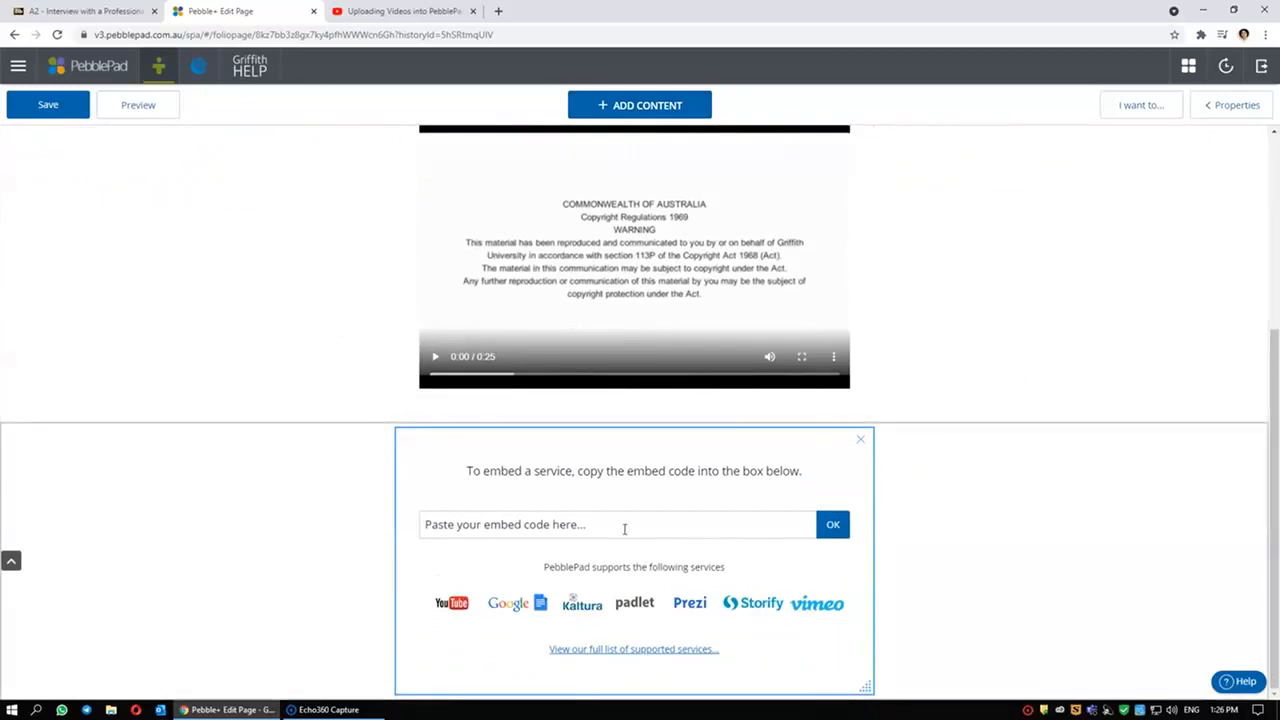
{"action": "left_click", "coordinate": [566, 528]}
{"action": "key", "text": "ctrl+v"}
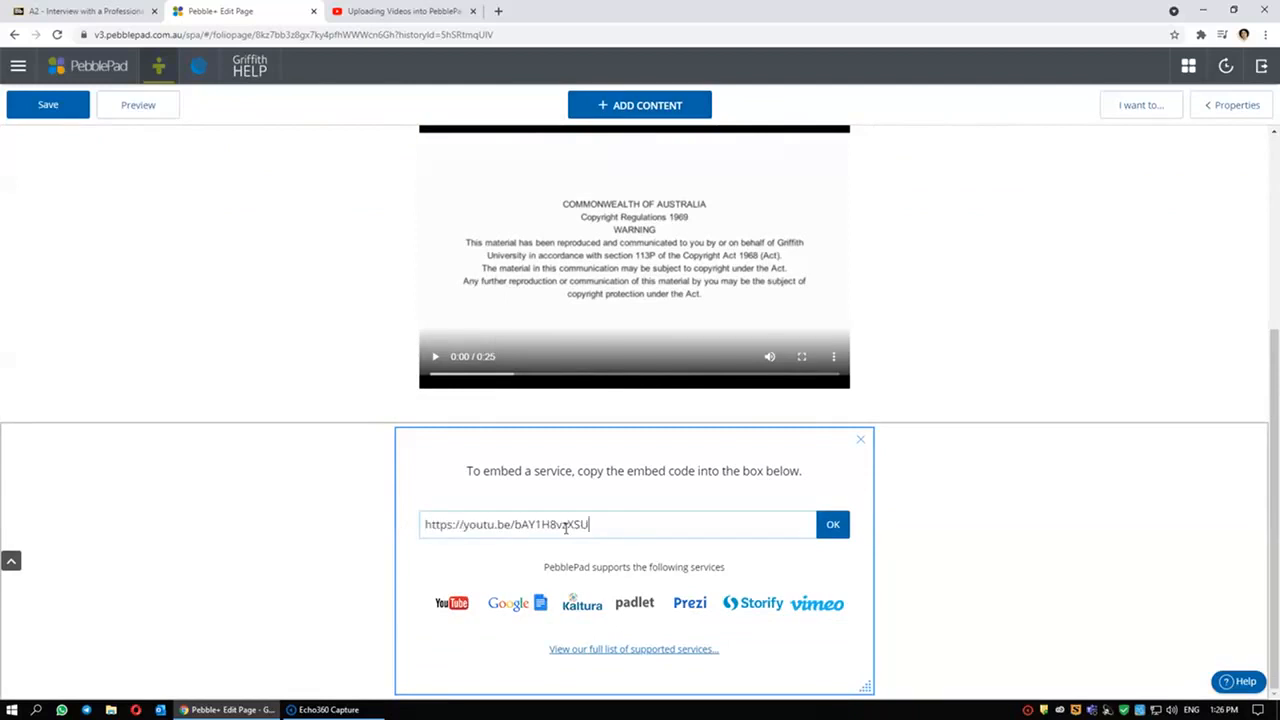
{"action": "left_click", "coordinate": [847, 527]}
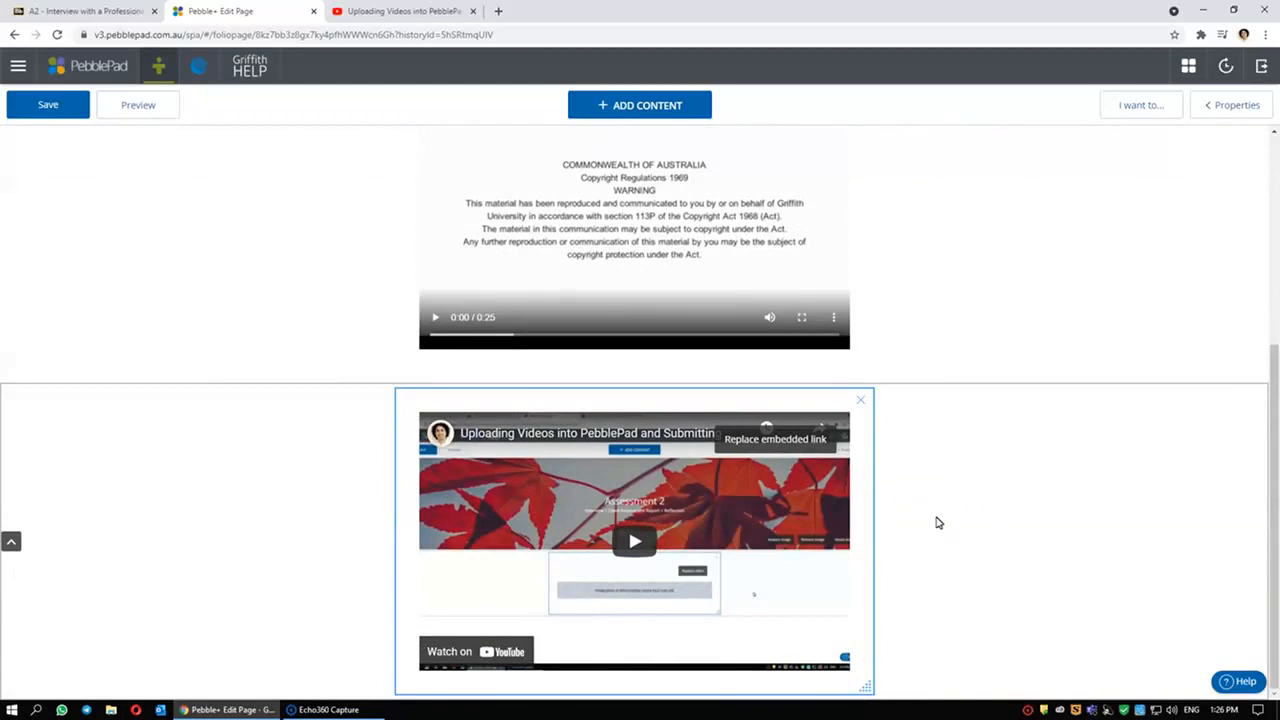
Test playback of the embedded YouTube video, pause it, and examine both video blocks on the page
{"action": "left_click", "coordinate": [634, 541]}
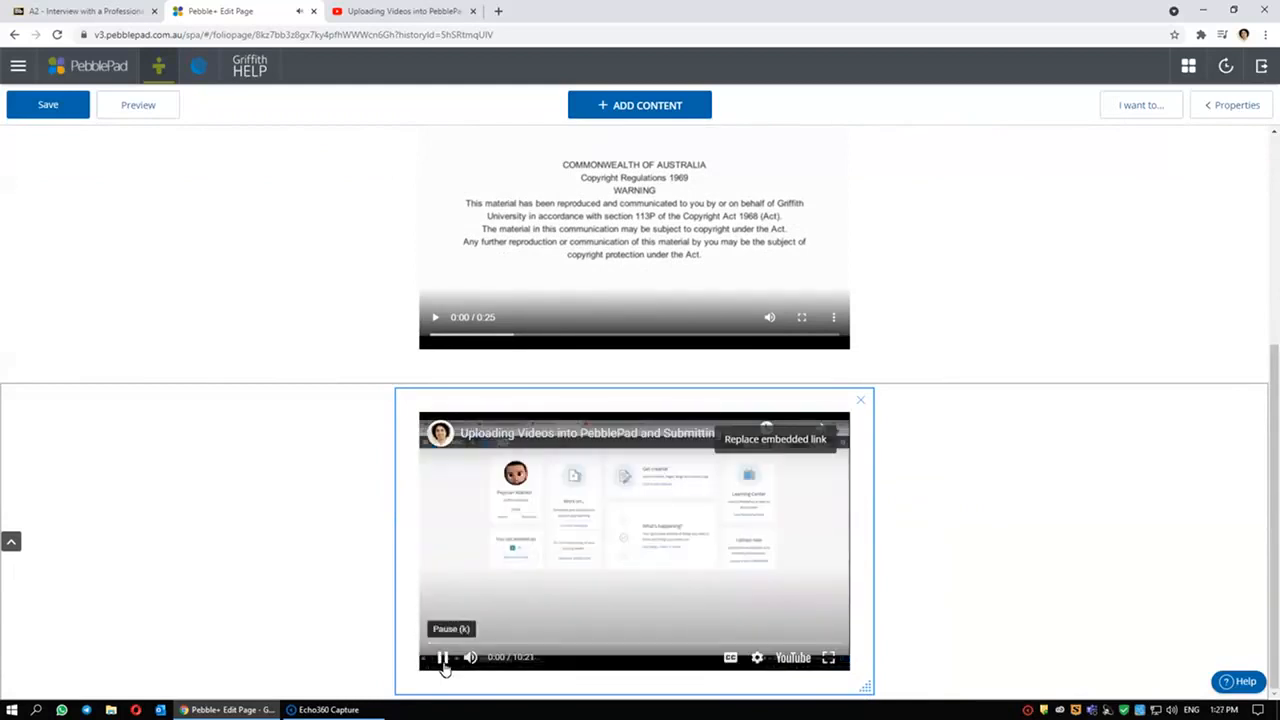
{"action": "left_click", "coordinate": [443, 660]}
{"action": "left_click", "coordinate": [821, 554]}
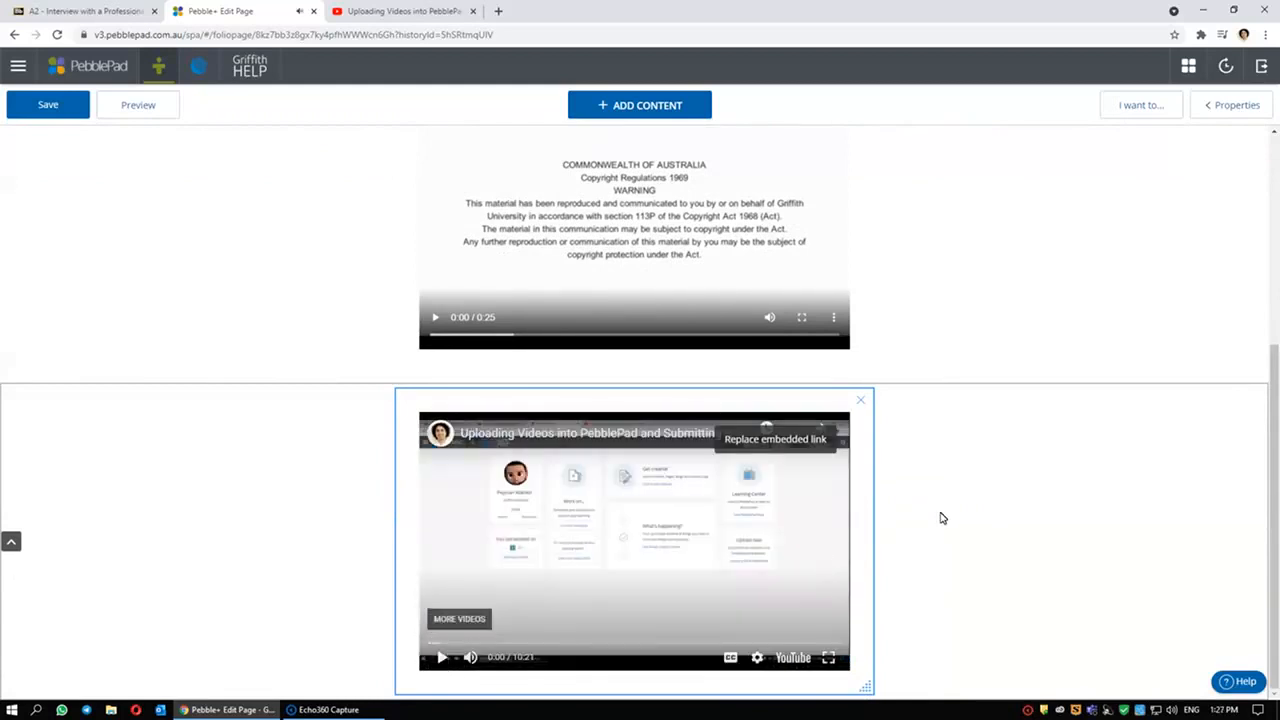
{"action": "scroll", "coordinate": [750, 367], "scroll_direction": "up", "scroll_amount": 1}
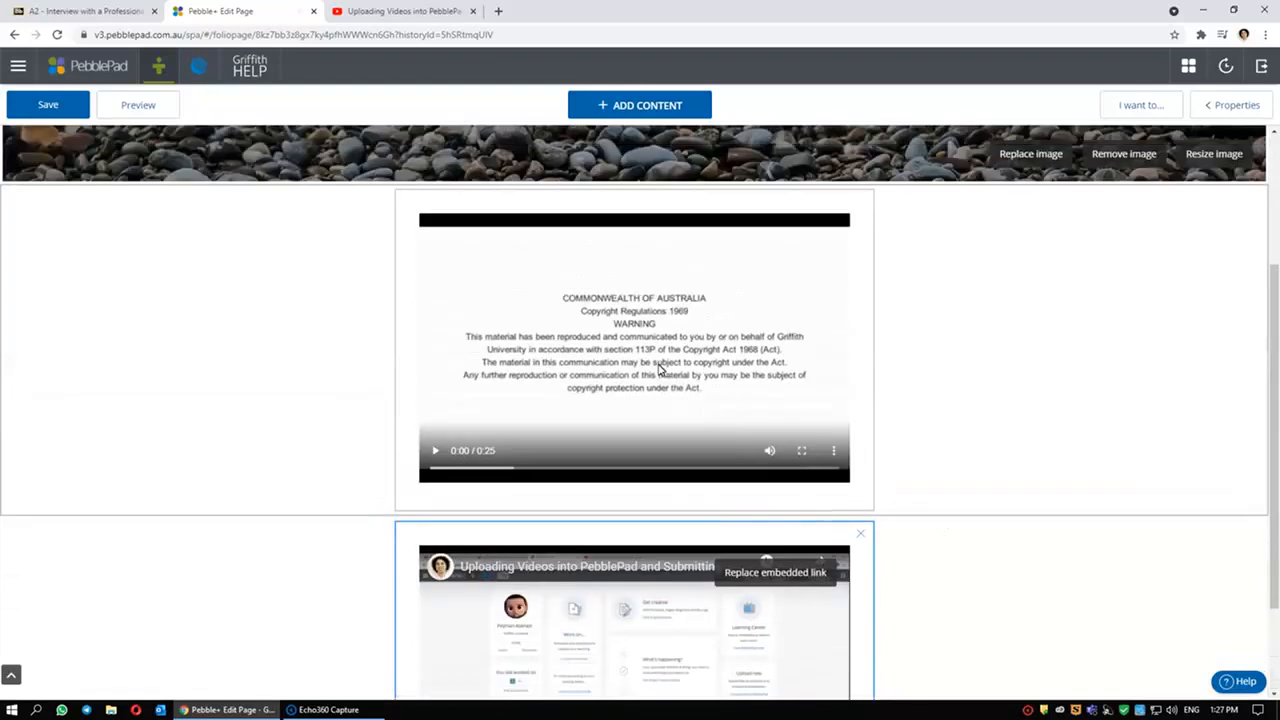
{"action": "scroll", "coordinate": [896, 375], "scroll_direction": "down", "scroll_amount": 1}
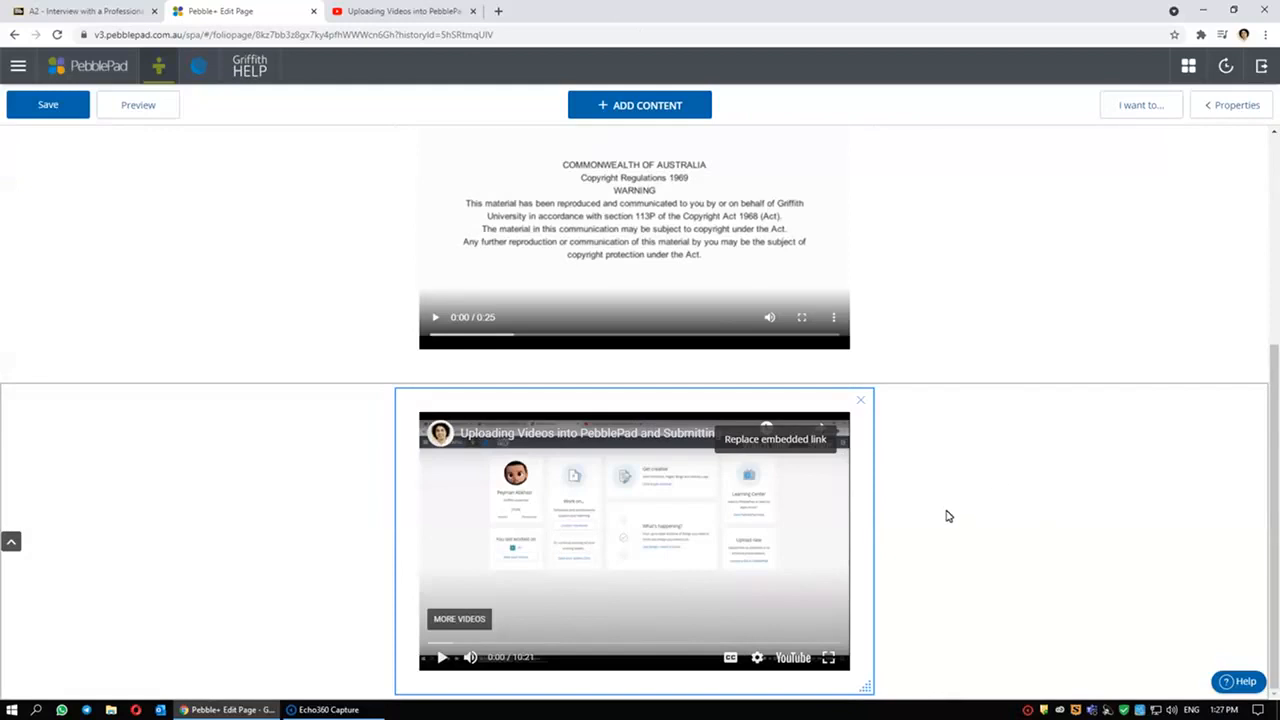
{"action": "scroll", "coordinate": [1108, 457], "scroll_direction": "up", "scroll_amount": 2}
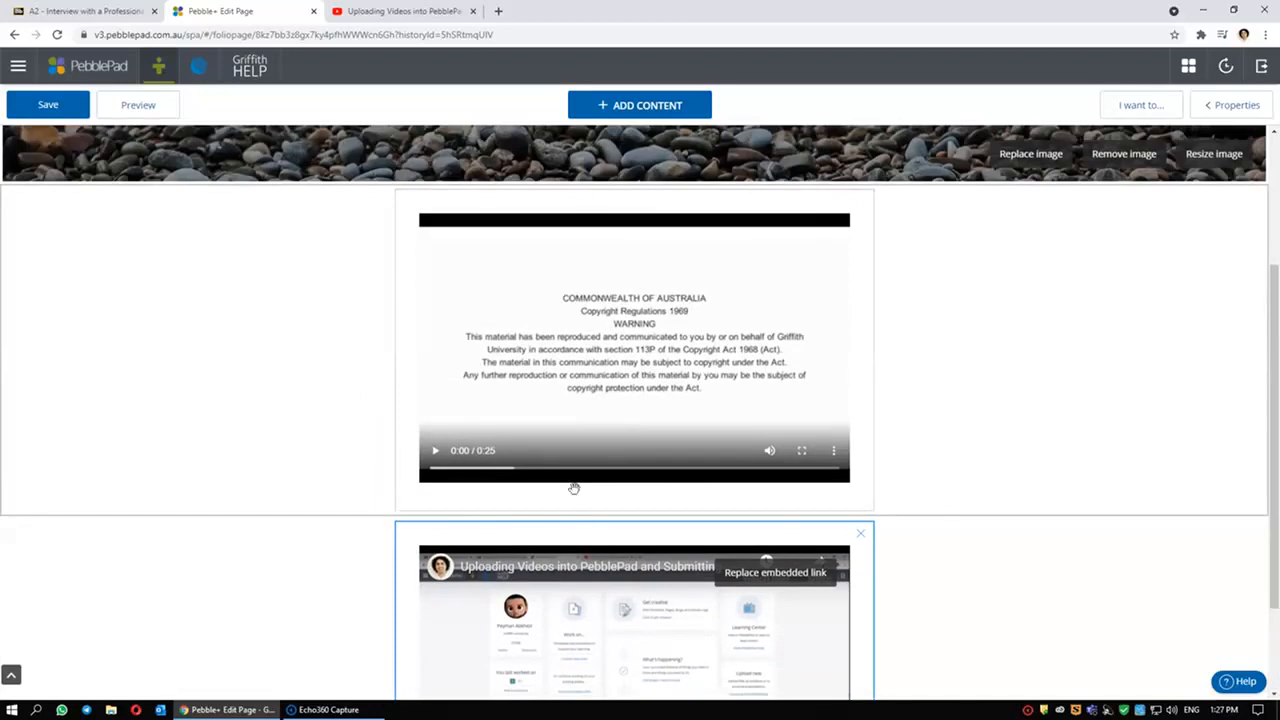
{"action": "scroll", "coordinate": [929, 369], "scroll_direction": "down", "scroll_amount": 2}
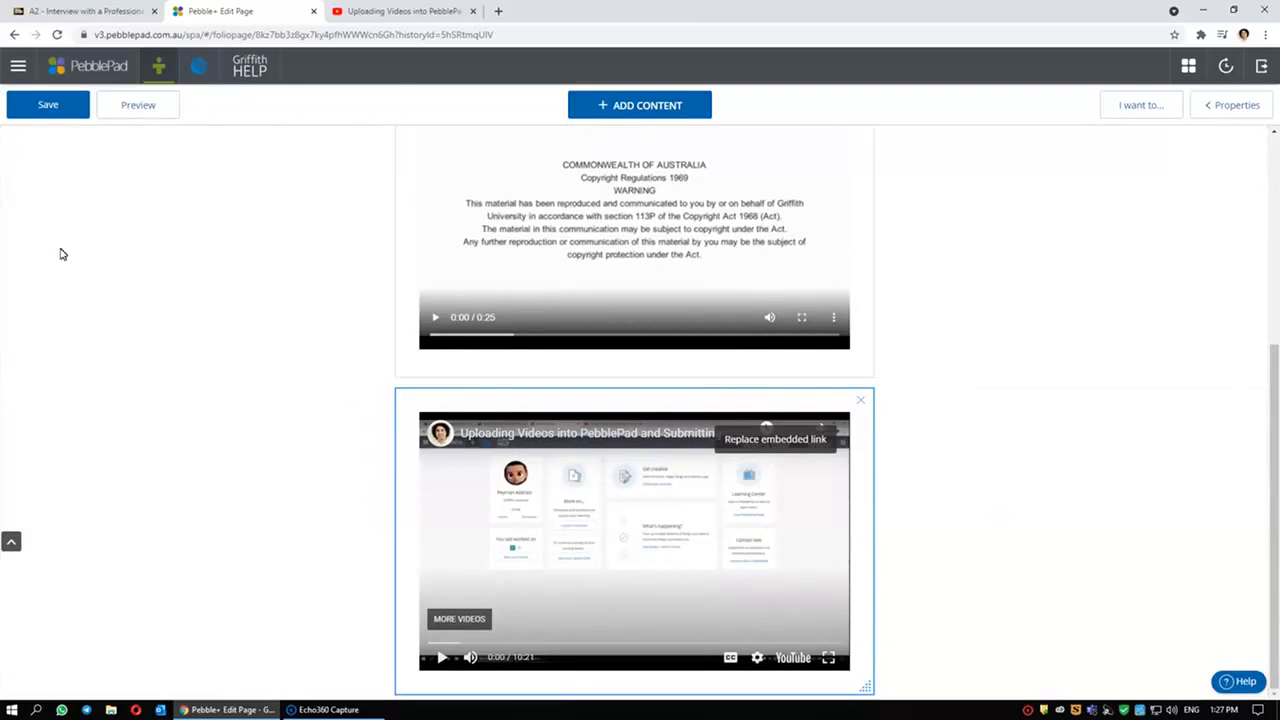
Save the page, entering a short title in the required title field
{"action": "left_click", "coordinate": [48, 112]}
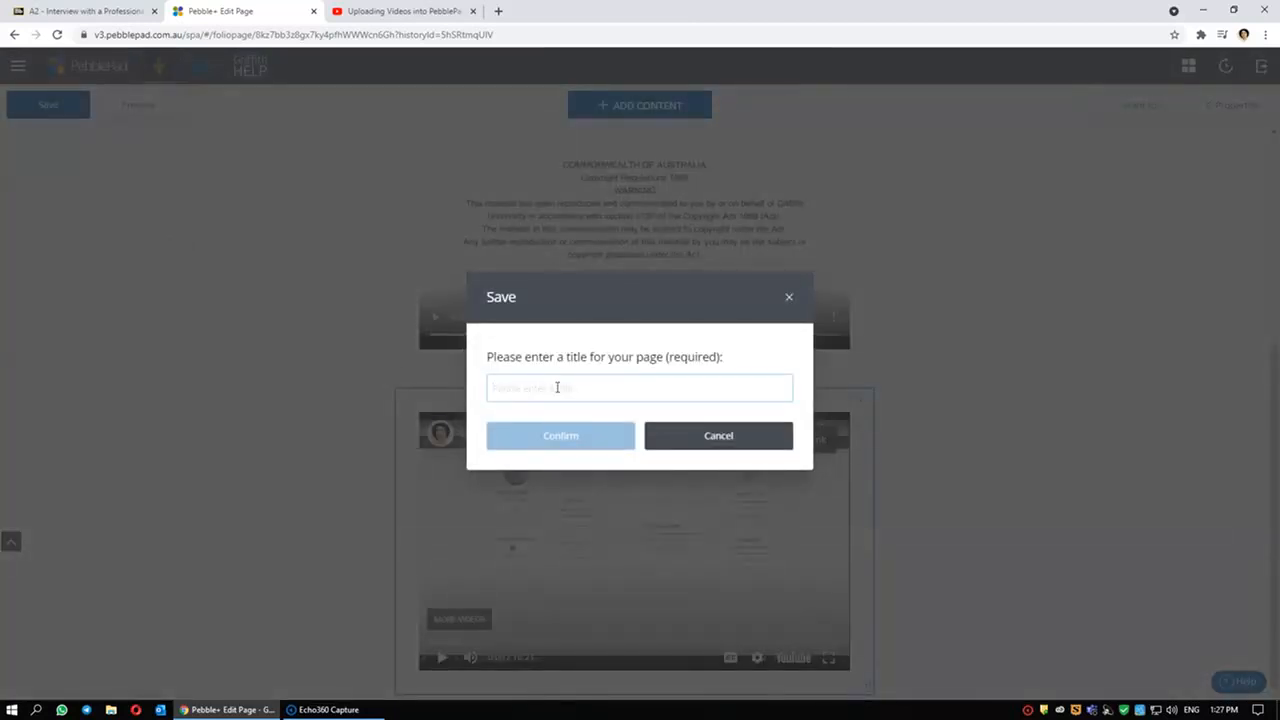
{"action": "type", "text": "1"}
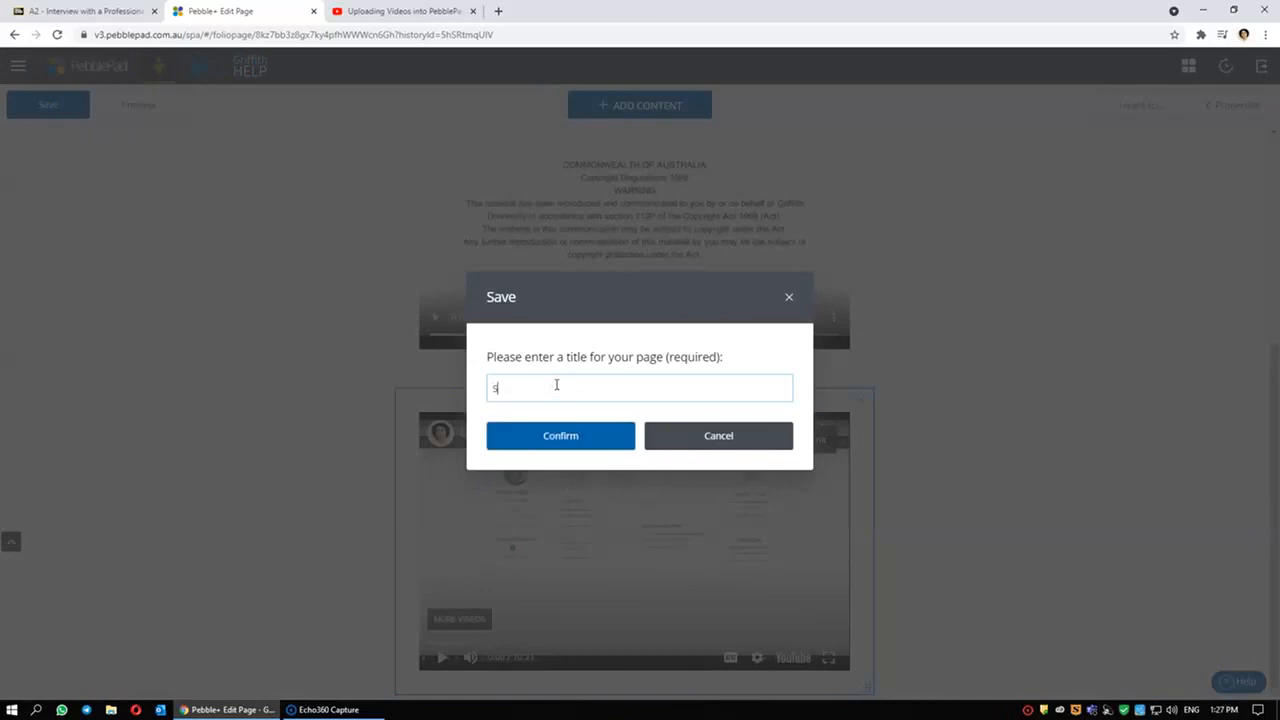
{"action": "left_click", "coordinate": [566, 434]}
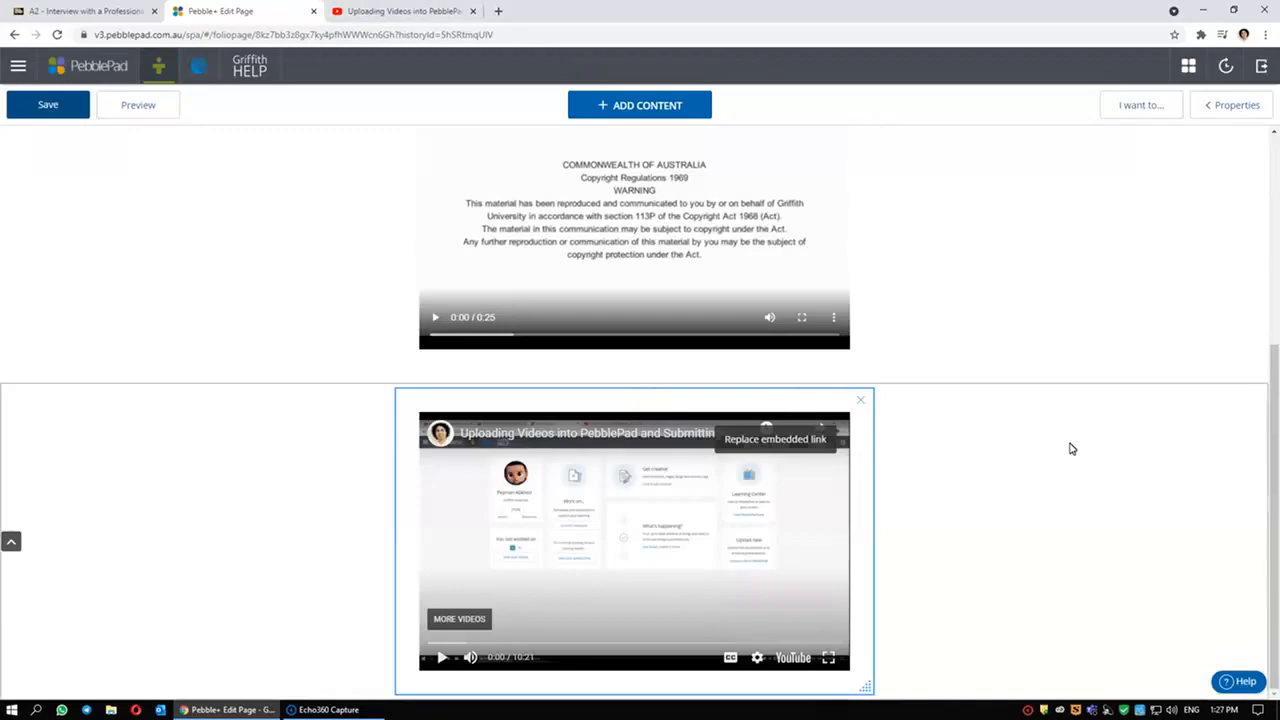
Add an empty text block and an image block below the embedded YouTube video
{"action": "scroll", "coordinate": [960, 364], "scroll_direction": "up", "scroll_amount": 1}
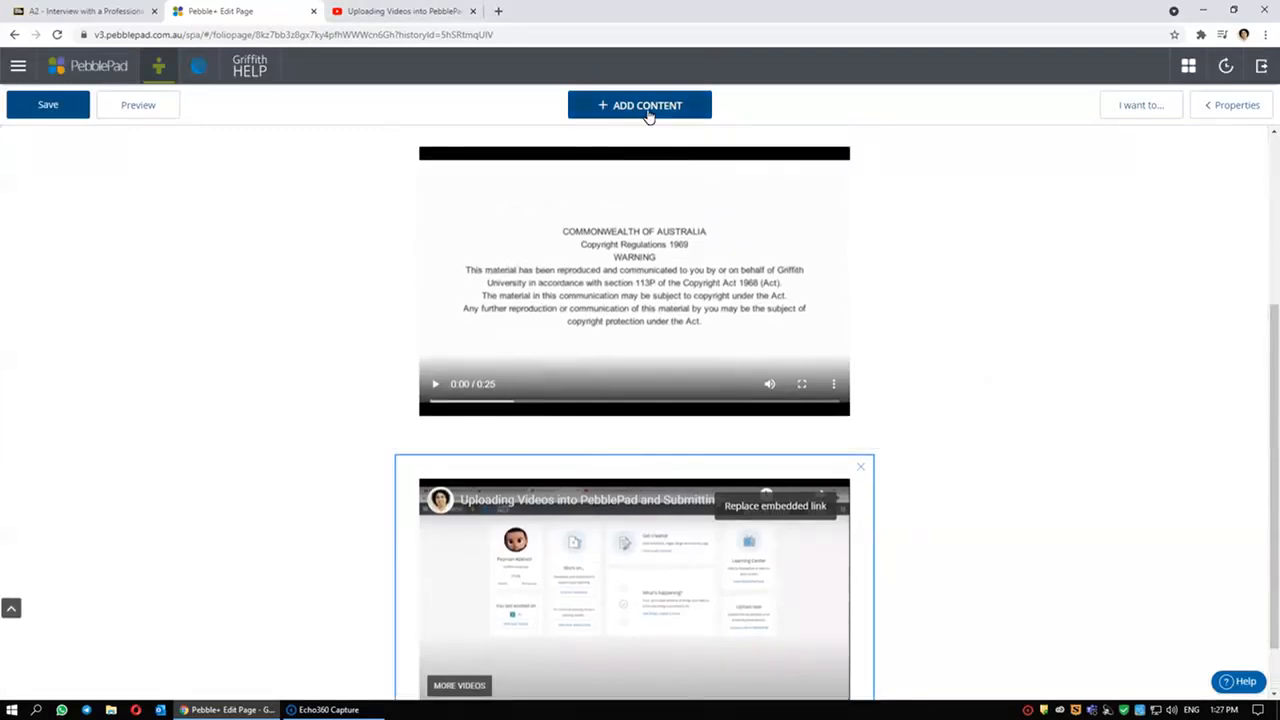
{"action": "left_click", "coordinate": [647, 116]}
{"action": "left_click", "coordinate": [409, 179]}
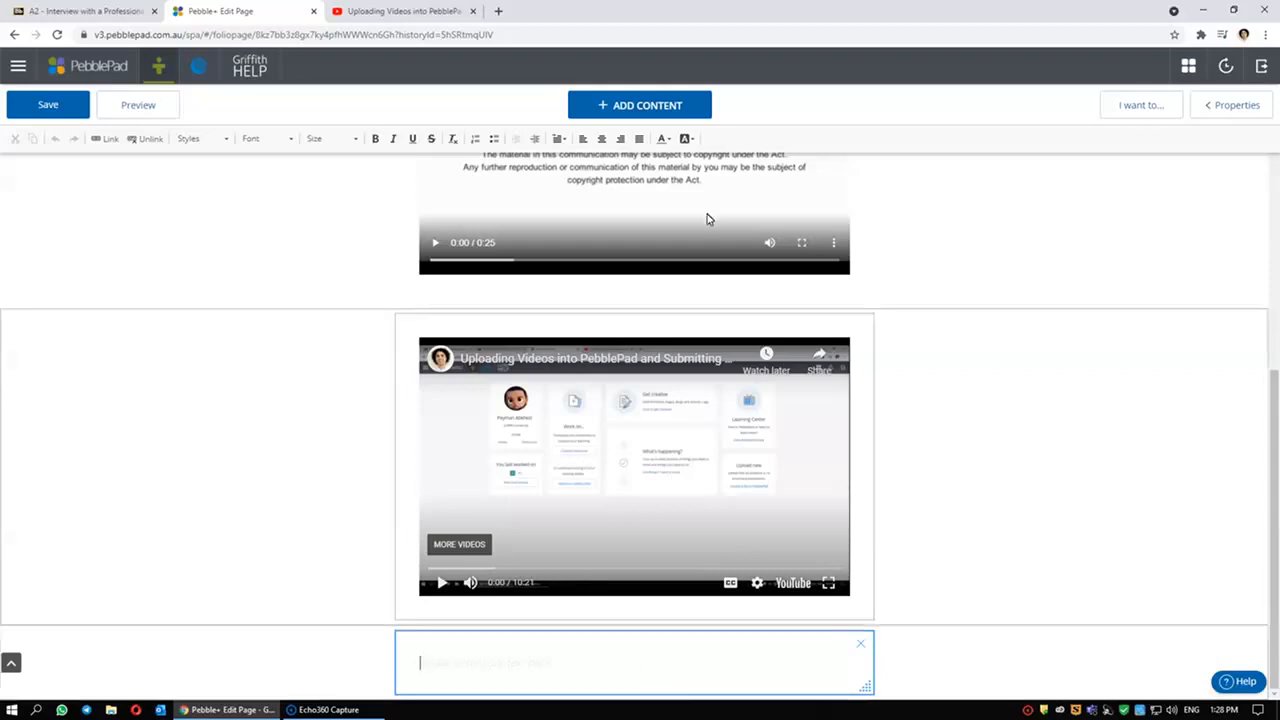
{"action": "left_click", "coordinate": [648, 106]}
{"action": "left_click", "coordinate": [510, 171]}
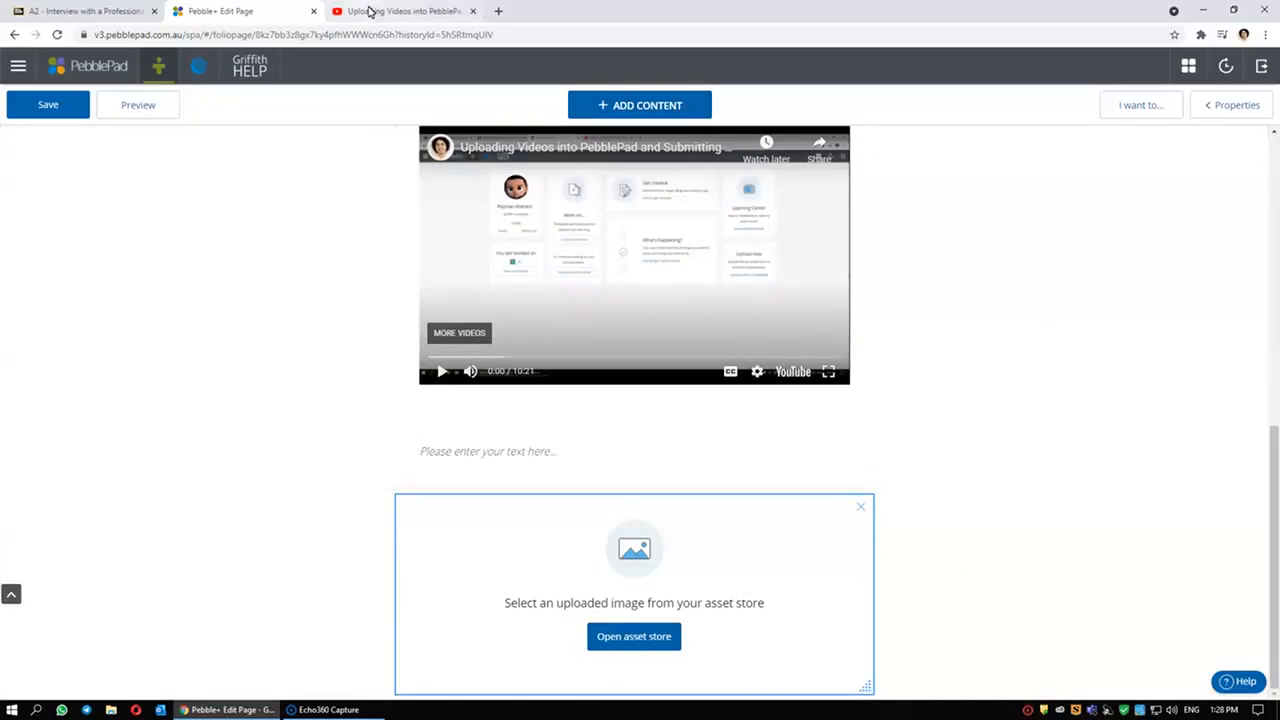
{"action": "left_click", "coordinate": [329, 709]}
{"action": "left_click", "coordinate": [551, 521]}
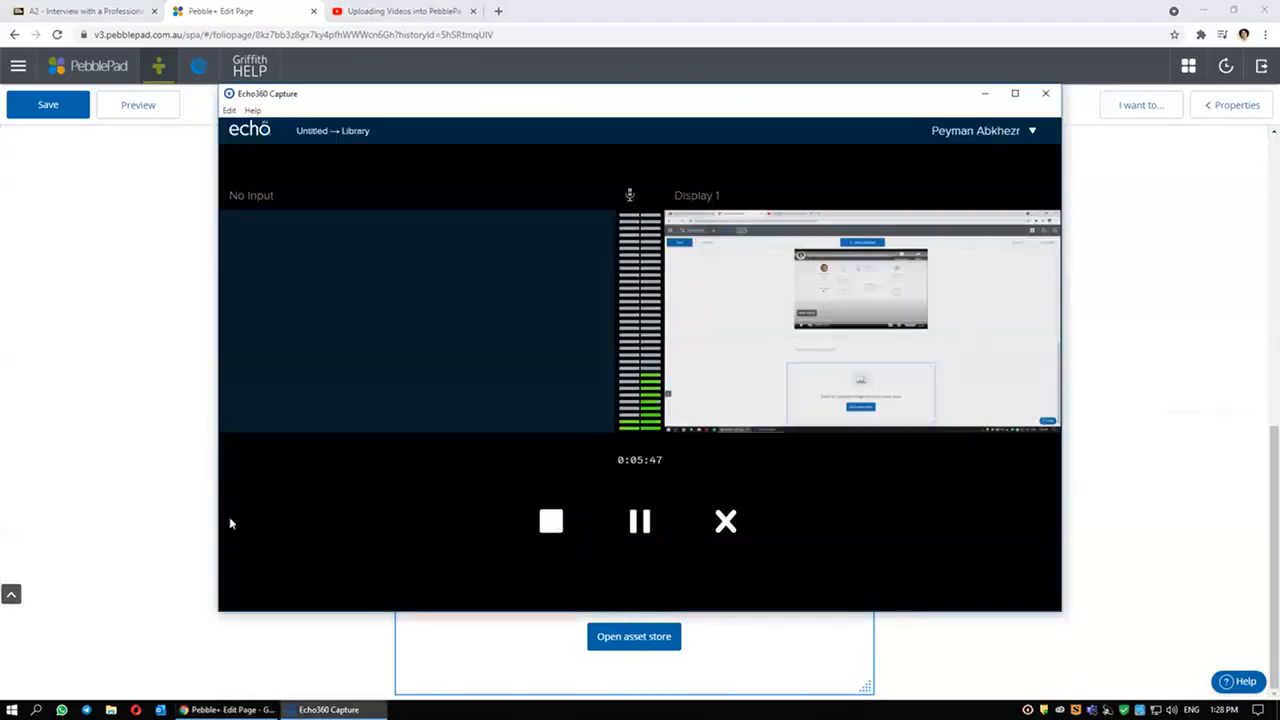